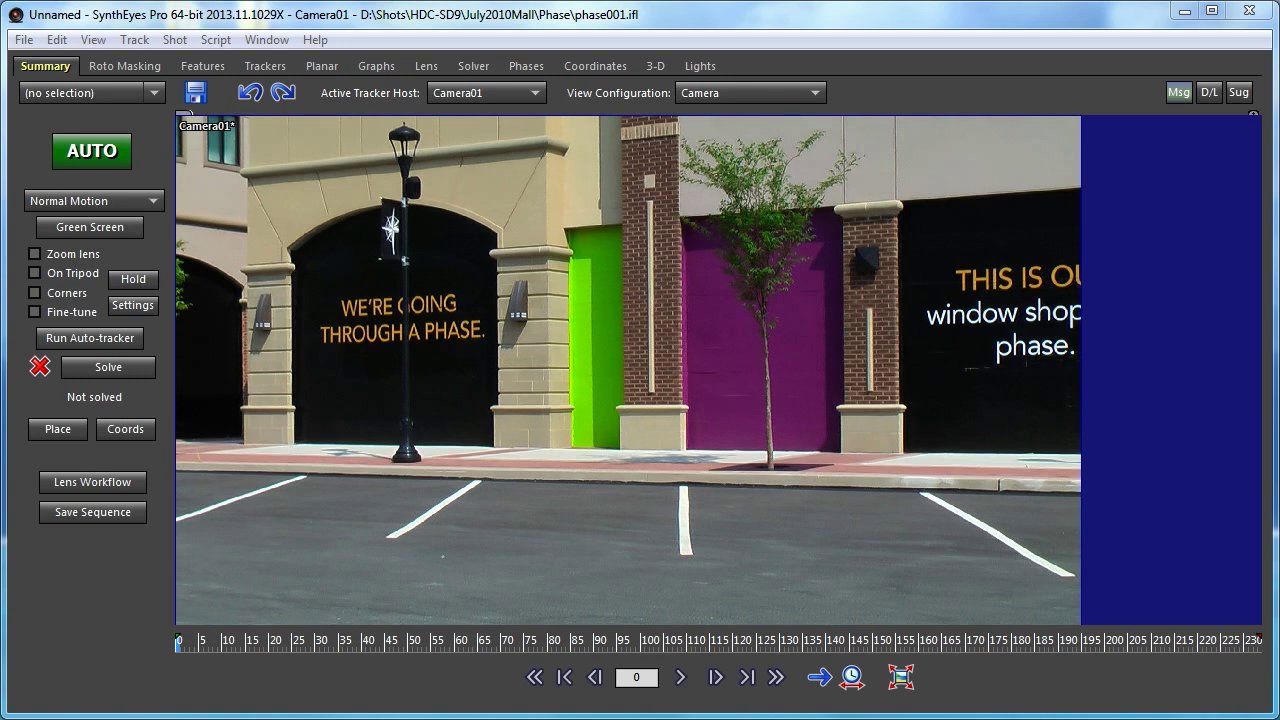
# - Auto-track and solve the mall shot, and run automatic placement of the solved scene
pyautogui.click(80, 158)
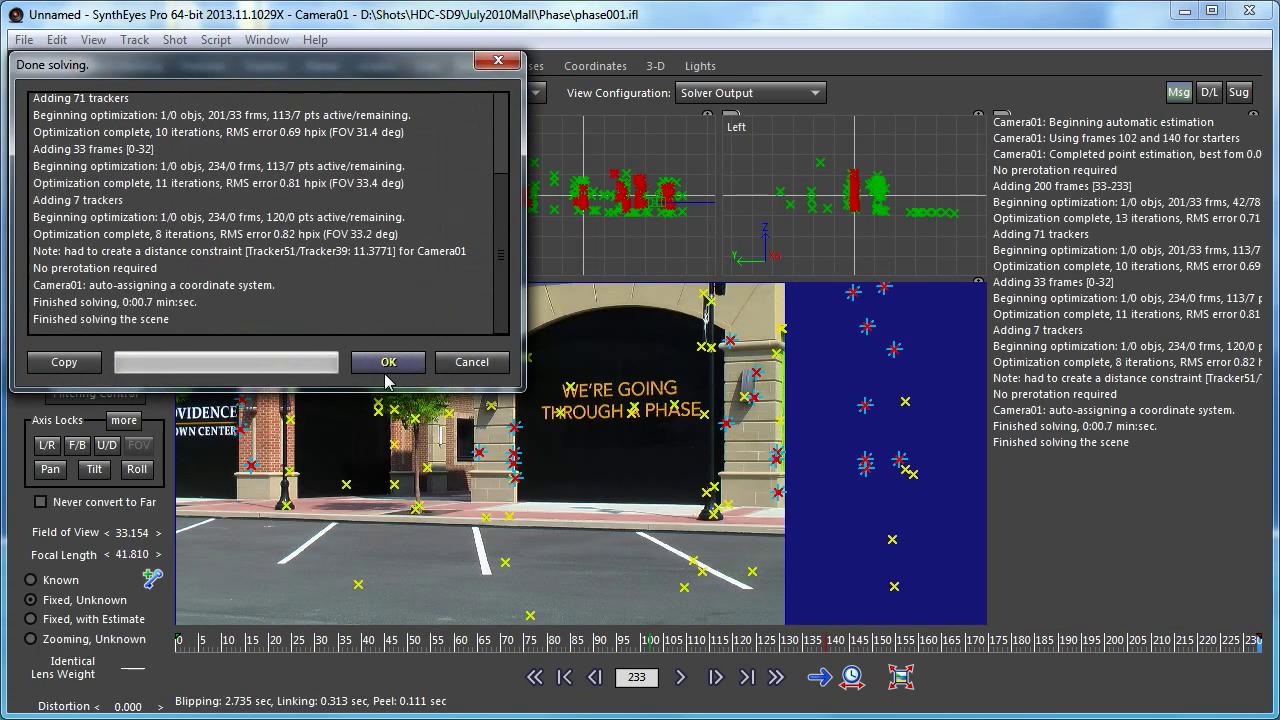
pyautogui.press('space')
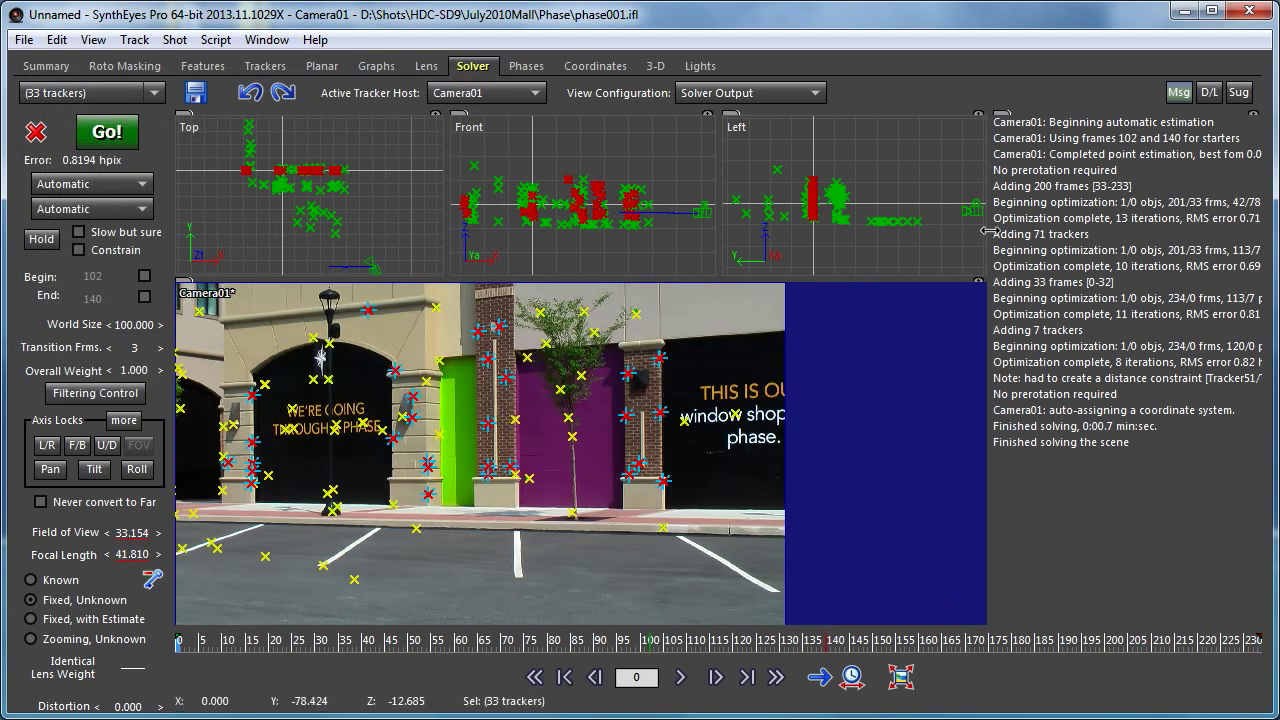
pyautogui.click(46, 66)
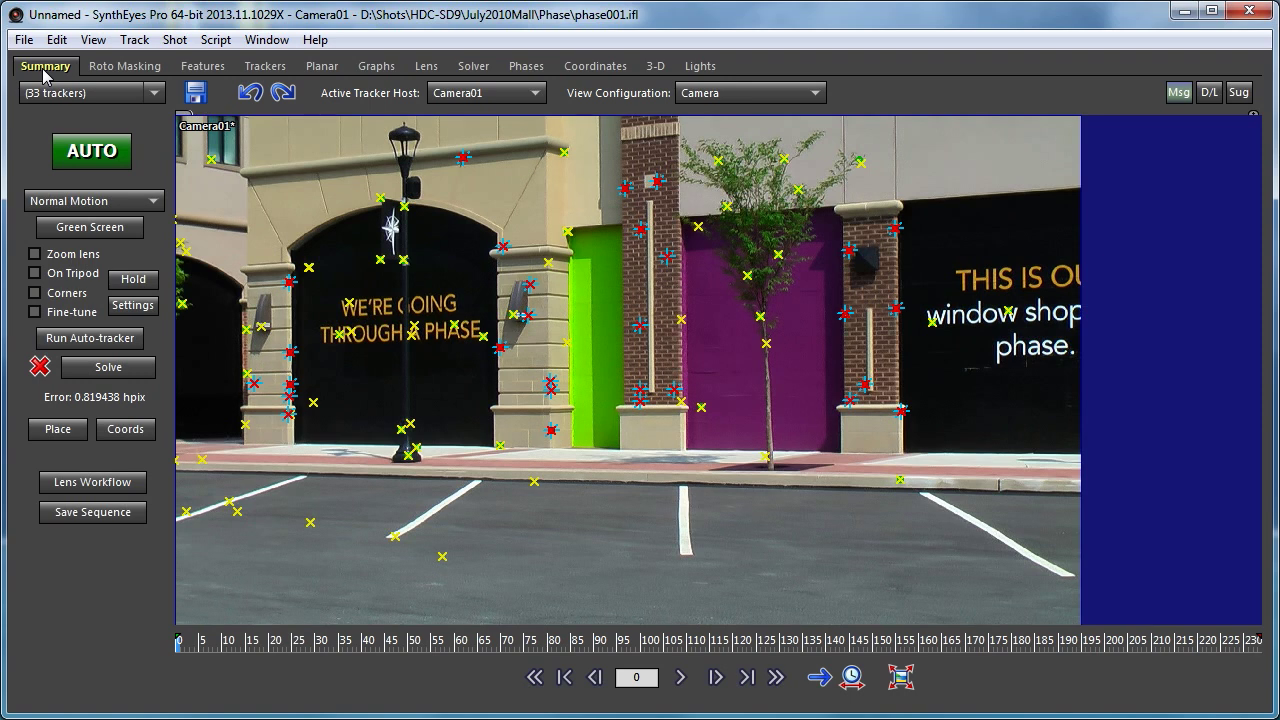
pyautogui.click(58, 428)
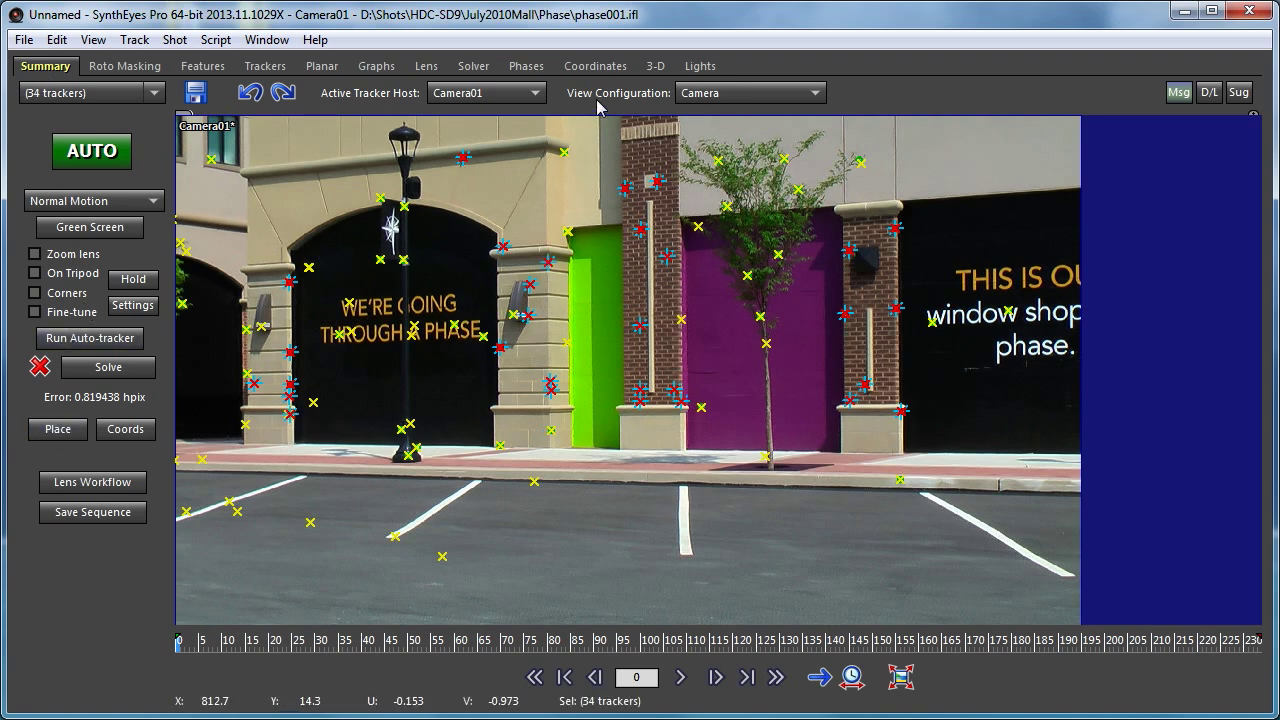
# - Examine the solved trackers across the shot in the Quad view, and check the solved lens field of view
pyautogui.click(688, 95)
pyautogui.click(698, 135)
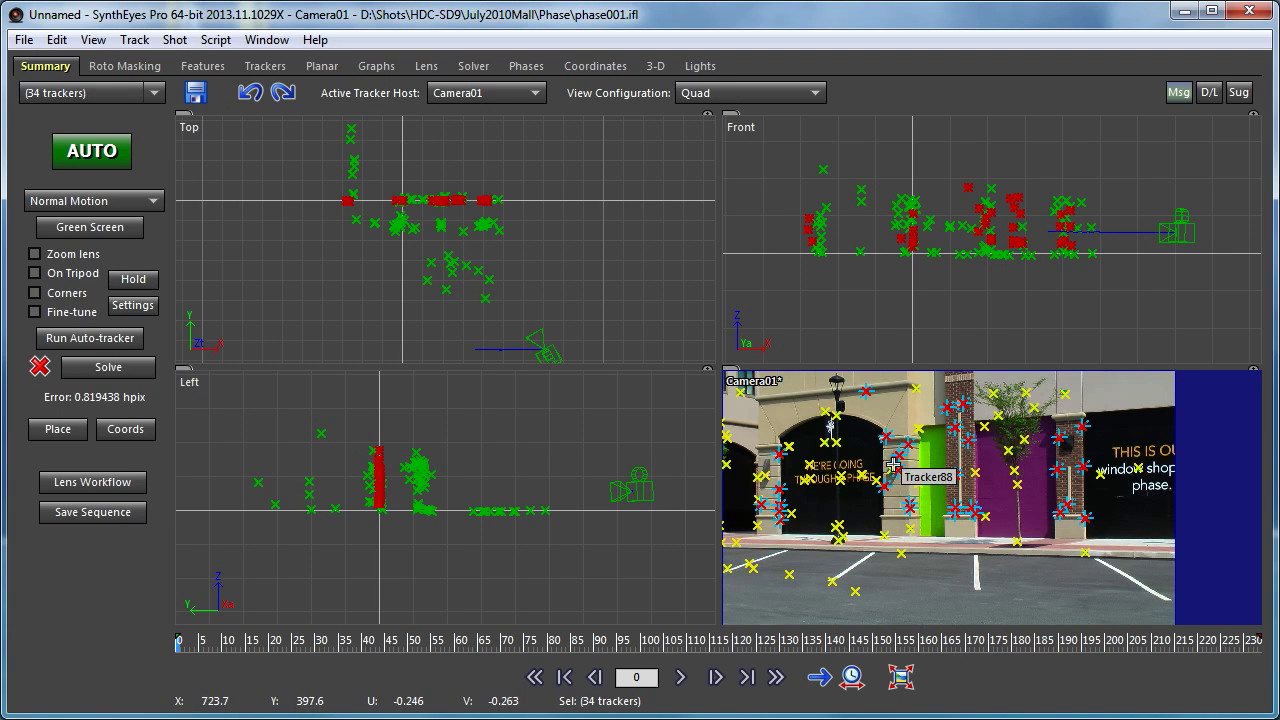
pyautogui.moveTo(500, 641); pyautogui.dragTo(180, 640)
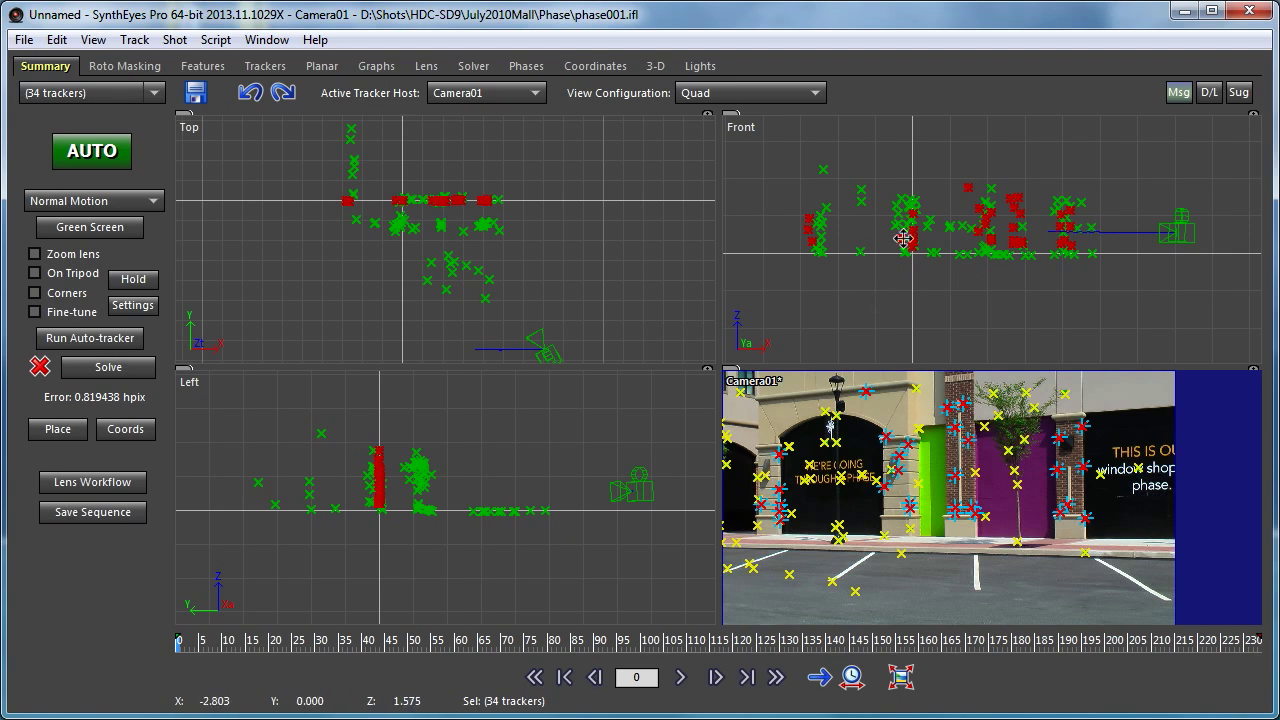
pyautogui.click(426, 66)
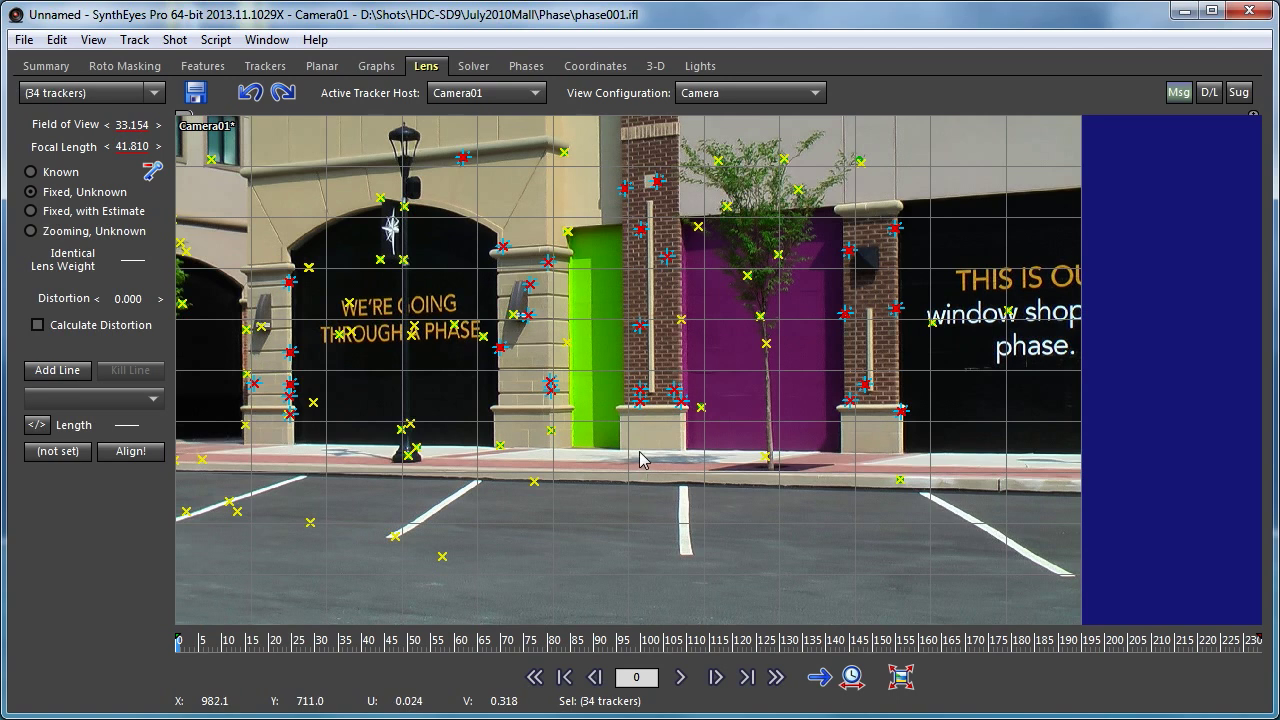
# - Blast the solved path of Camera01 onto its seed path, including the solved field of view
pyautogui.click(658, 67)
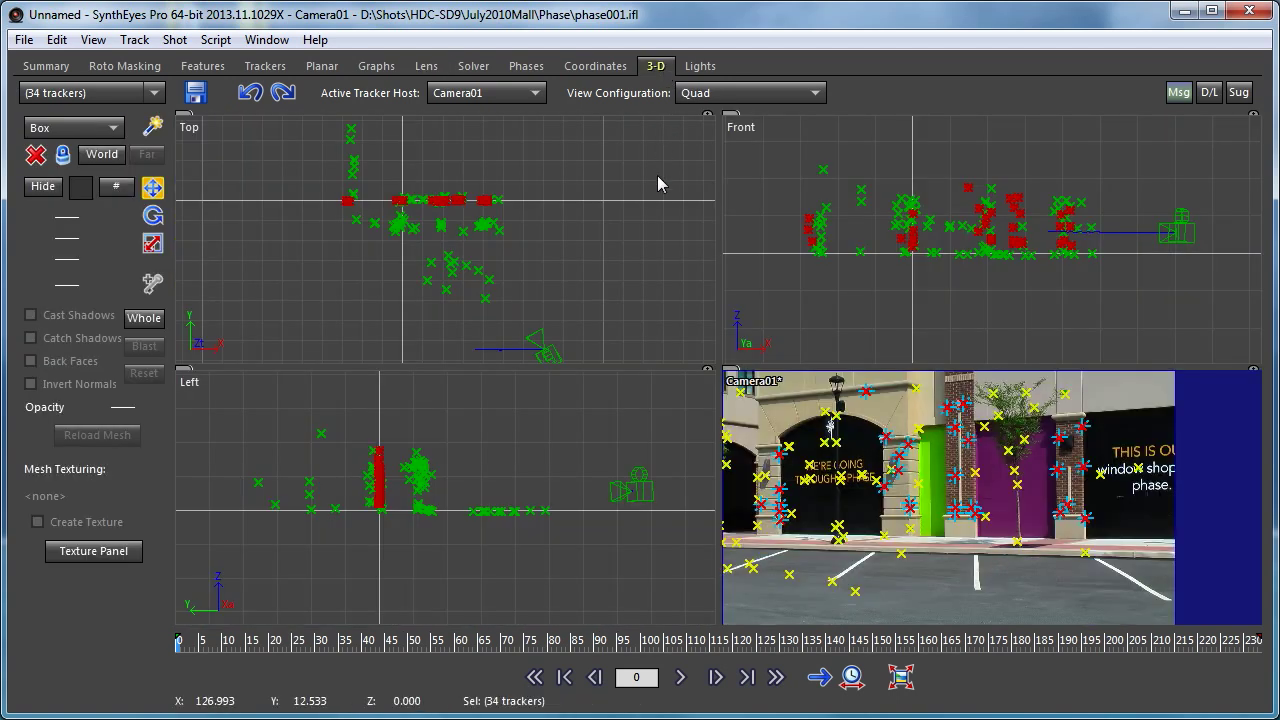
pyautogui.click(536, 337)
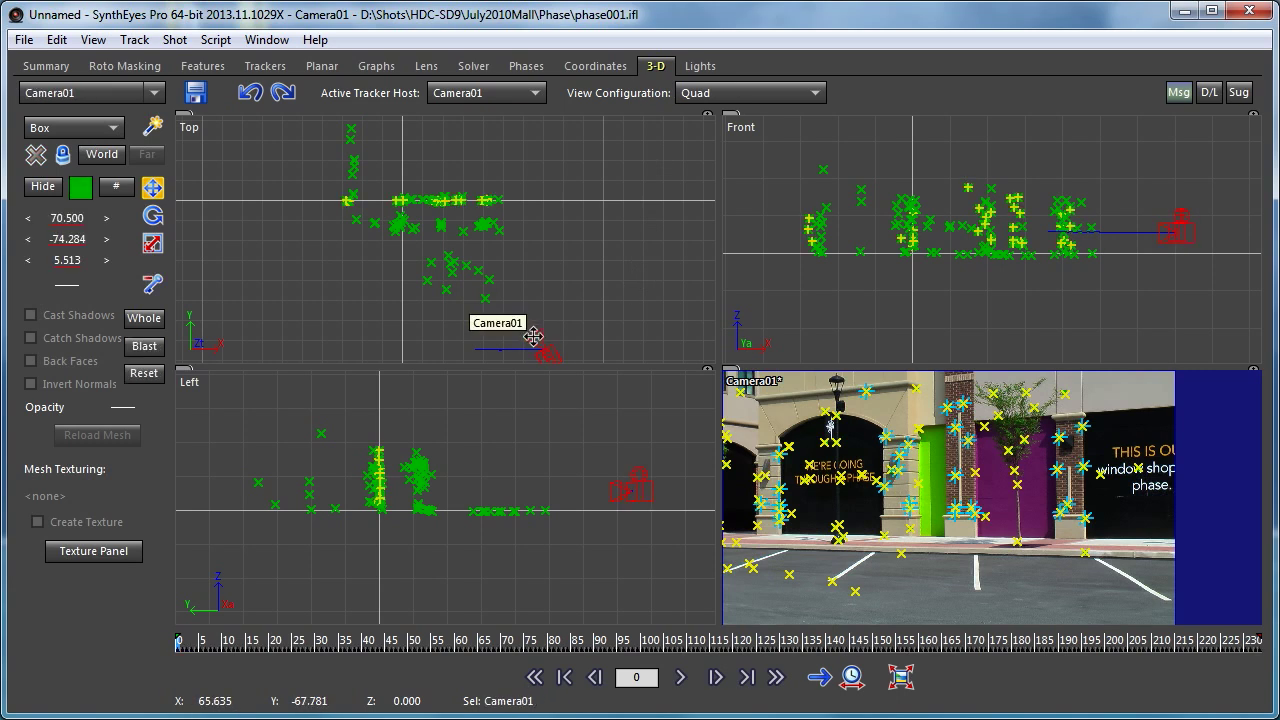
pyautogui.click(139, 349)
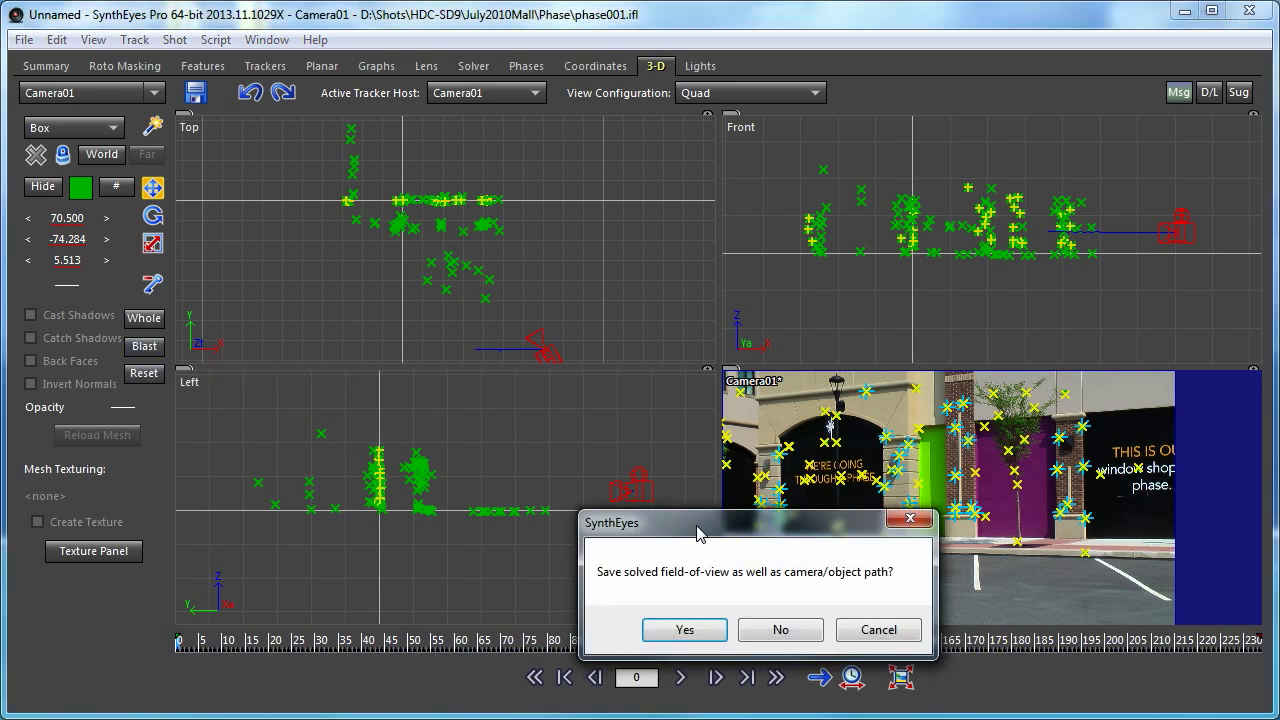
pyautogui.moveTo(699, 533); pyautogui.dragTo(567, 248)
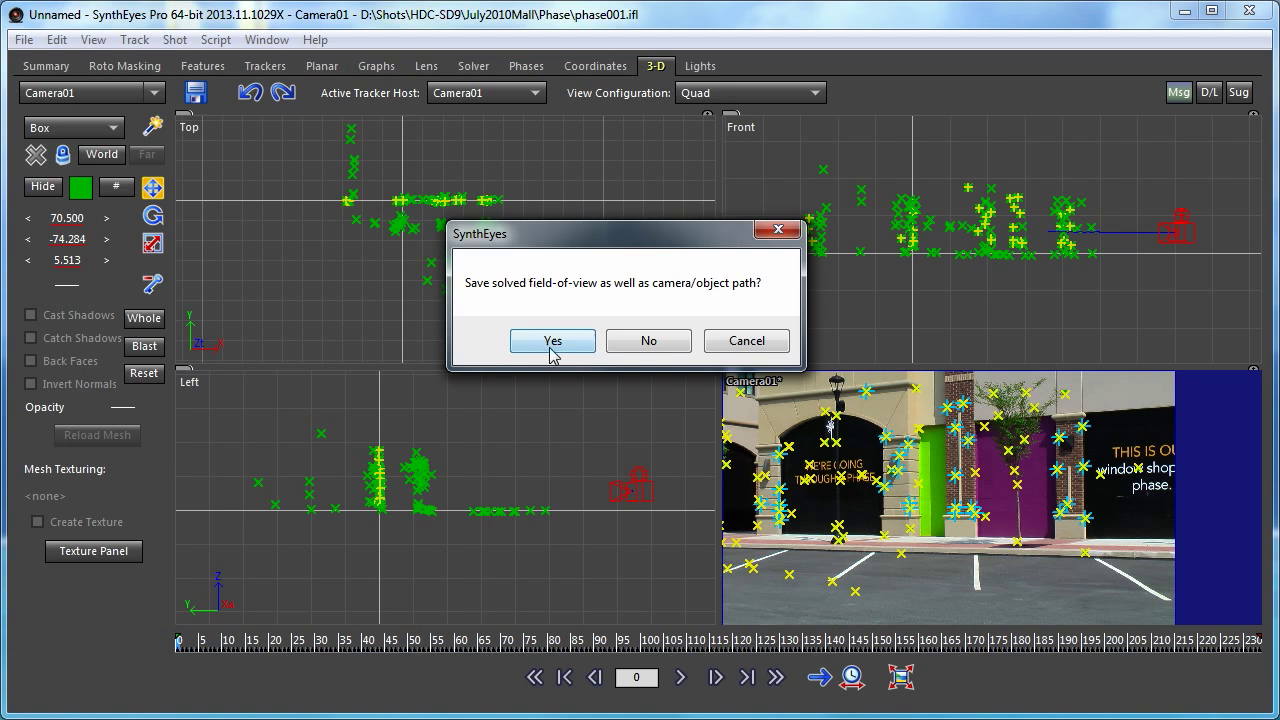
pyautogui.click(552, 341)
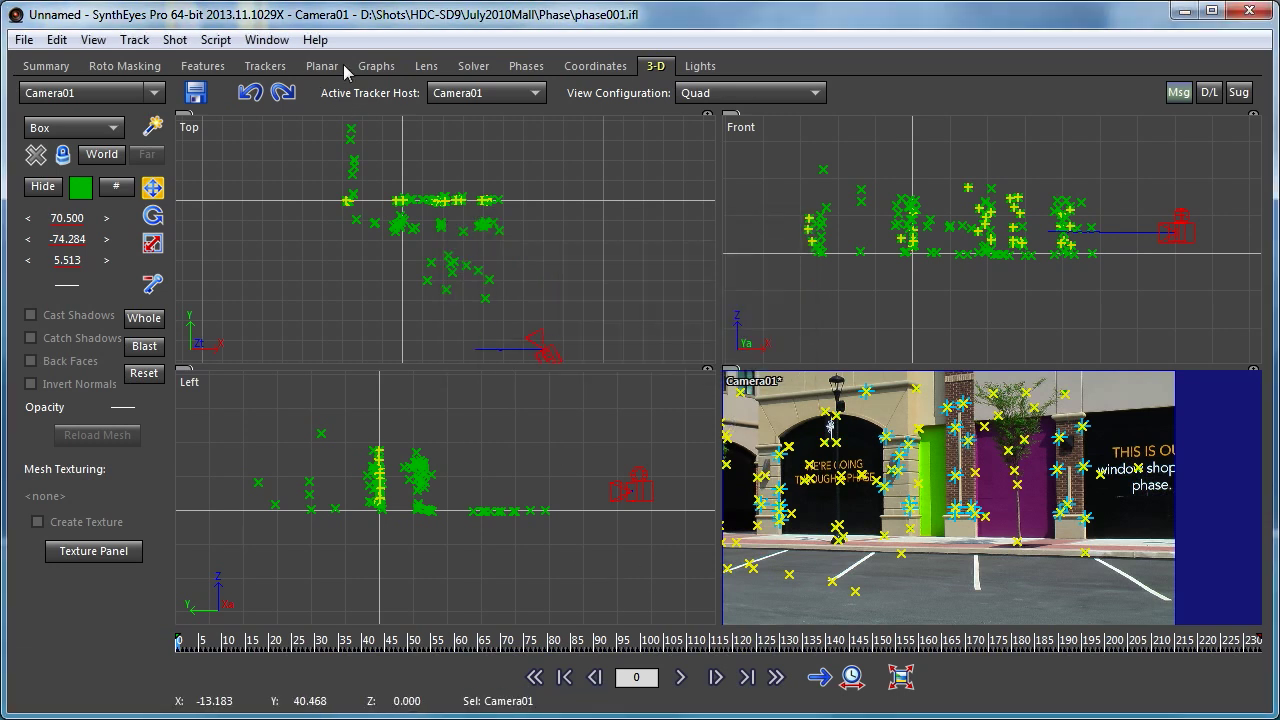
# - Compare the lens field of view with Show Seed Paths switched on and off
pyautogui.click(424, 68)
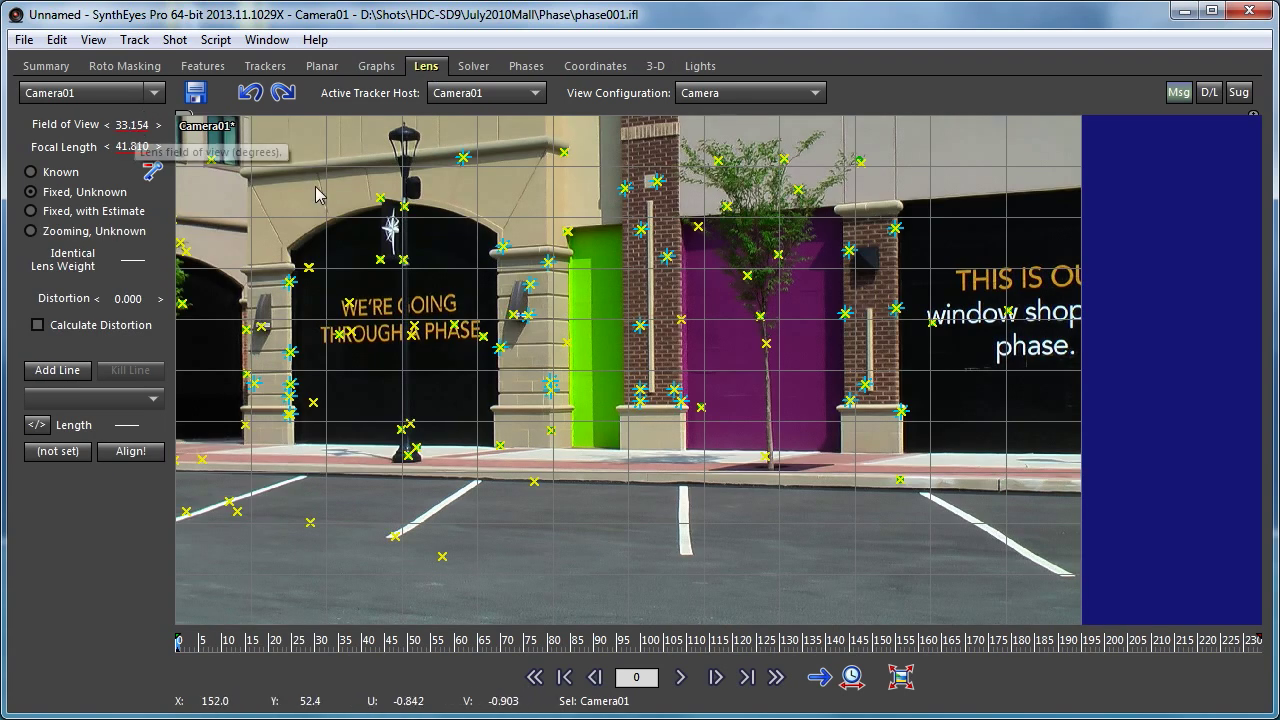
pyautogui.click(93, 39)
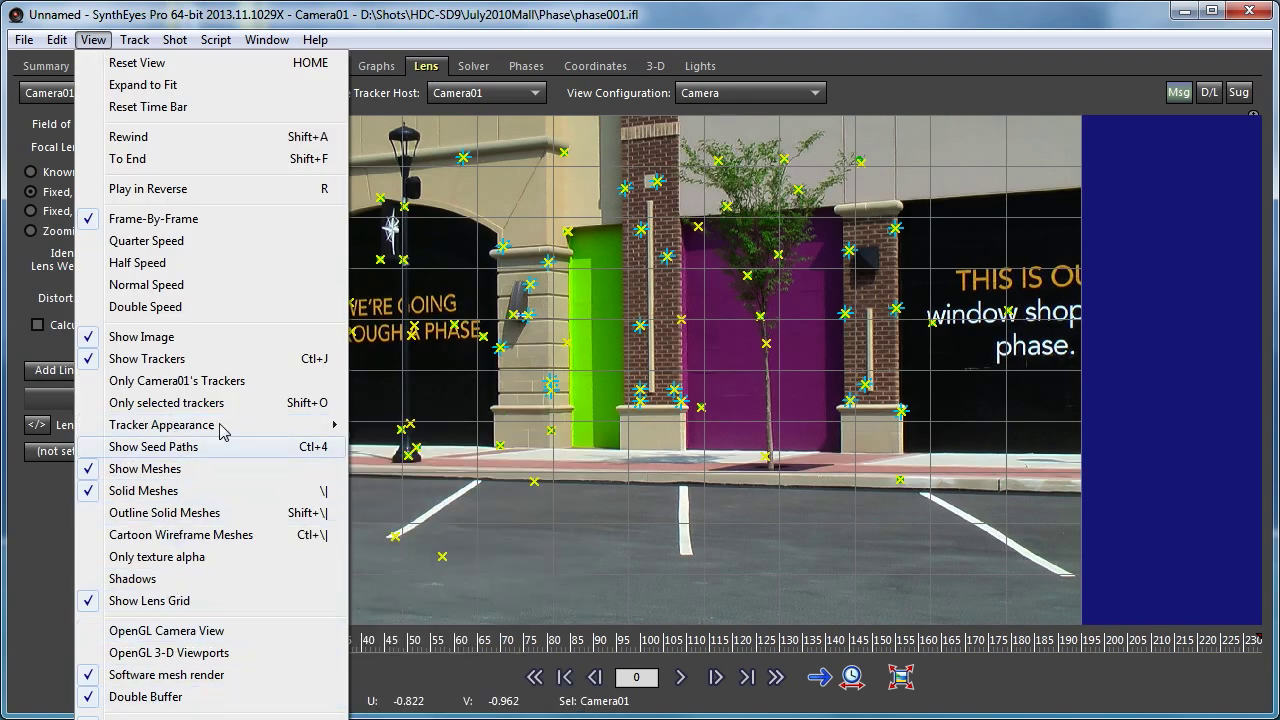
pyautogui.click(200, 467)
pyautogui.click(93, 39)
pyautogui.click(160, 466)
pyautogui.click(93, 39)
pyautogui.click(176, 446)
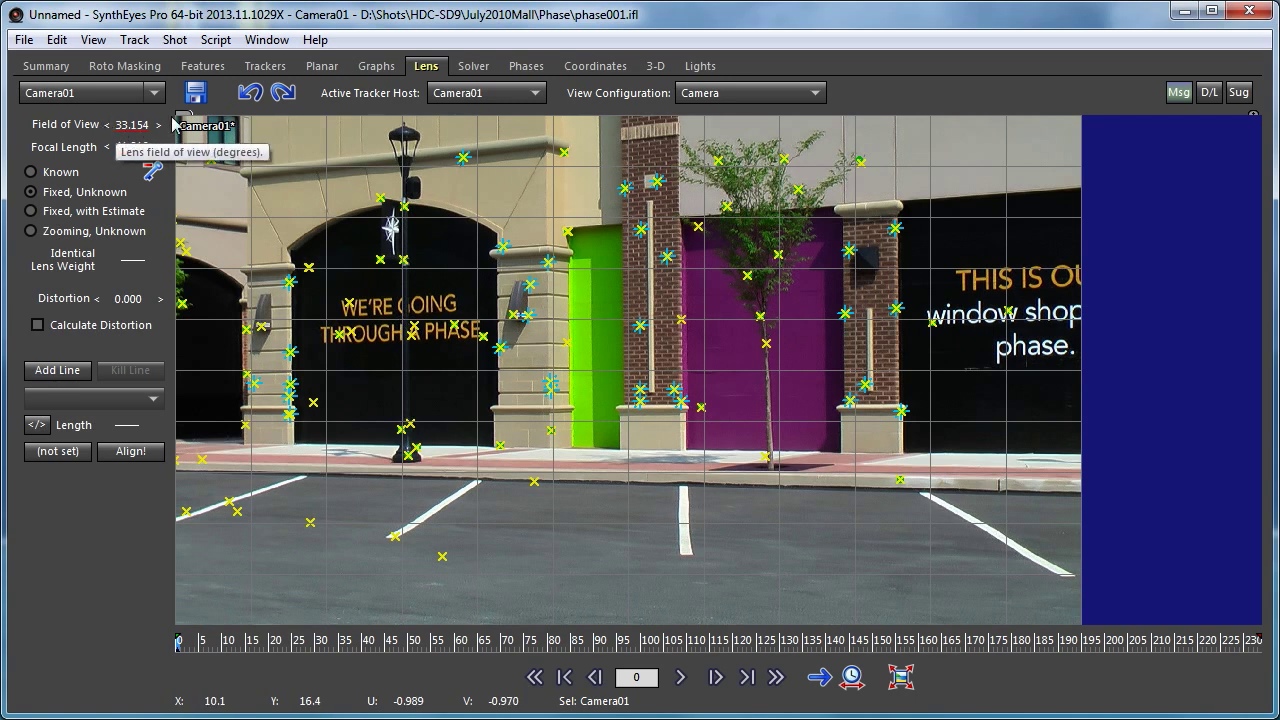
pyautogui.click(93, 39)
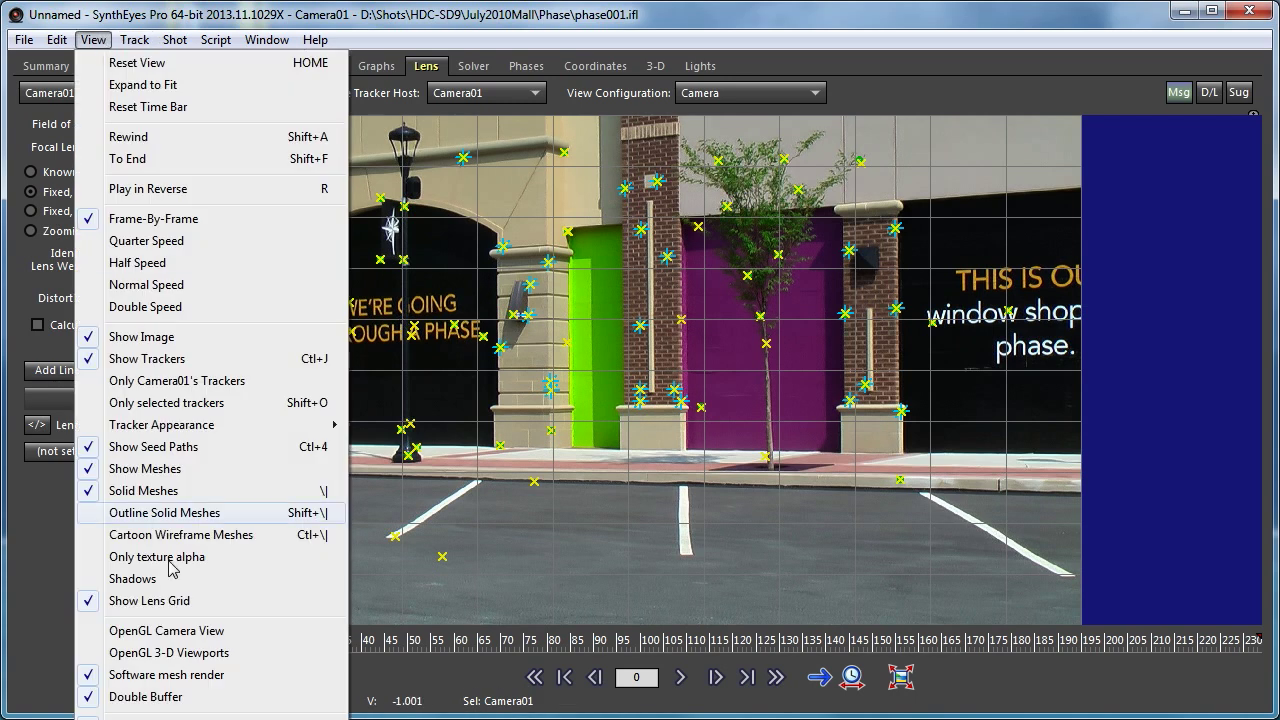
pyautogui.click(171, 446)
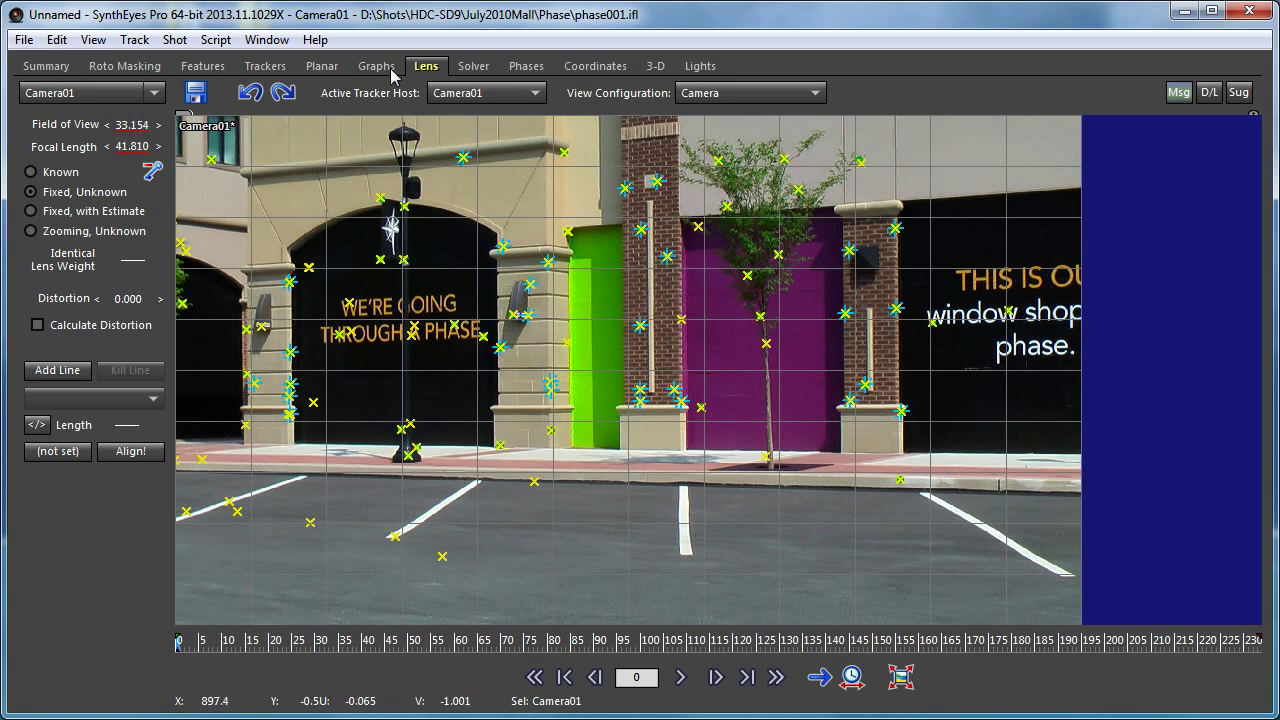
# - Start creating a planar tracker at frame 179 using the 3D Known FOV tracking type
pyautogui.click(330, 76)
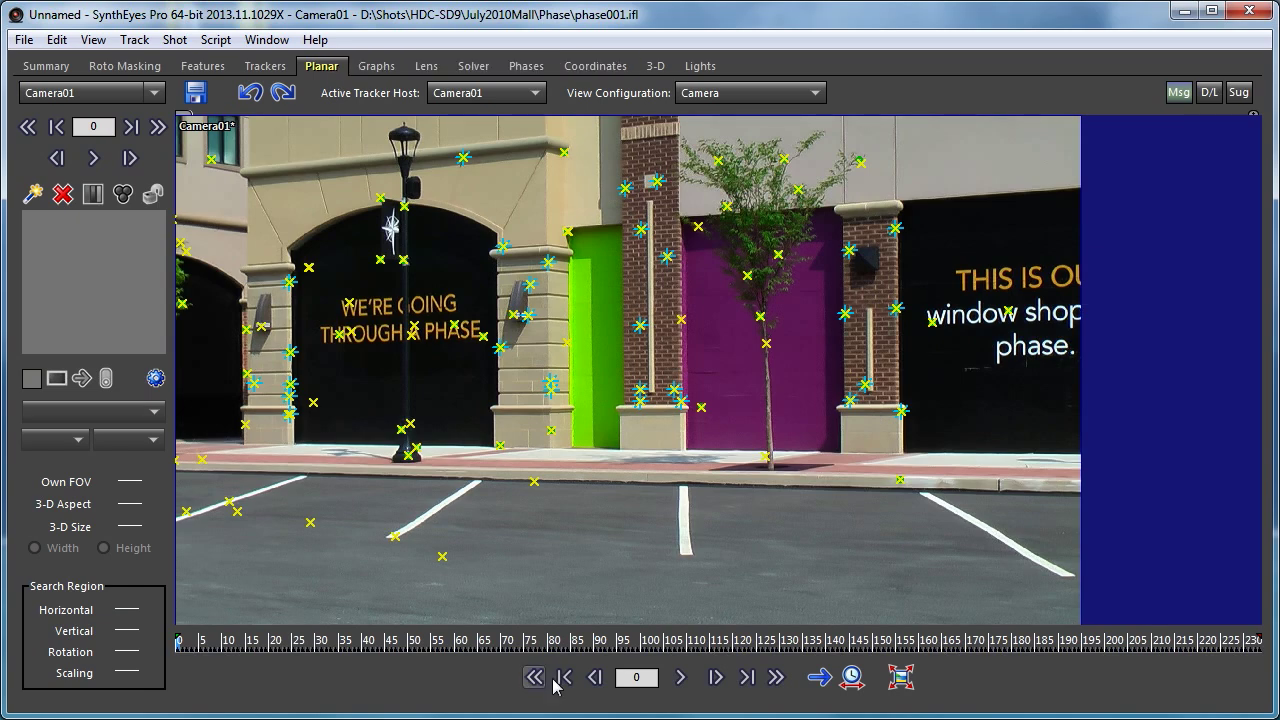
pyautogui.click(1118, 645)
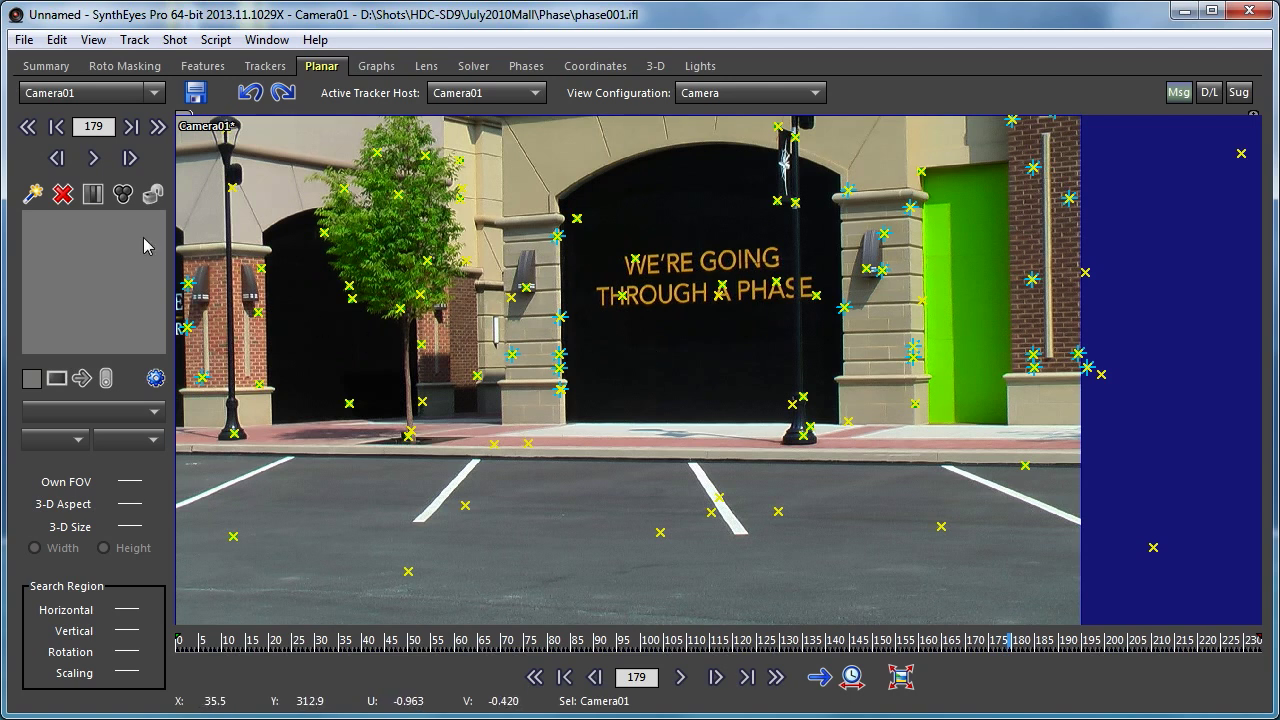
pyautogui.click(32, 196)
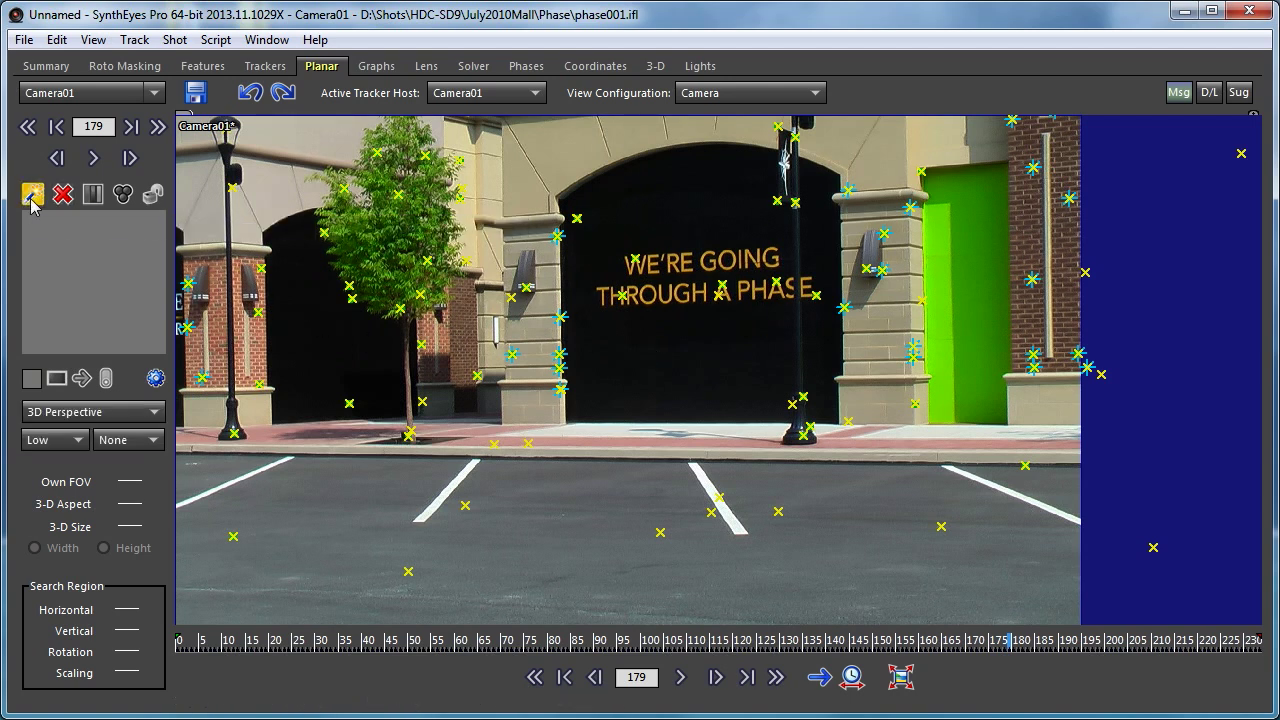
pyautogui.click(88, 414)
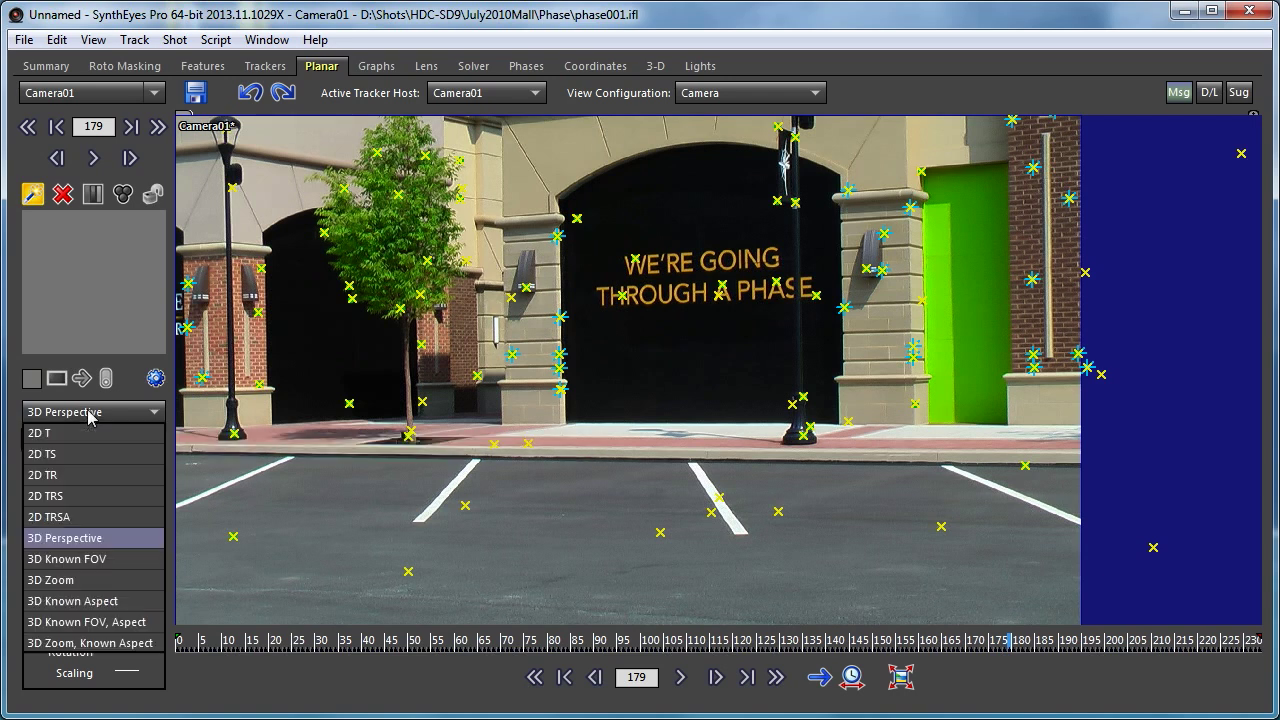
pyautogui.click(70, 565)
# - Place the planar tracker's four corners around the "WE'RE GOING THROUGH A PHASE" lettering on the black panel
pyautogui.scroll(3, 713, 280)
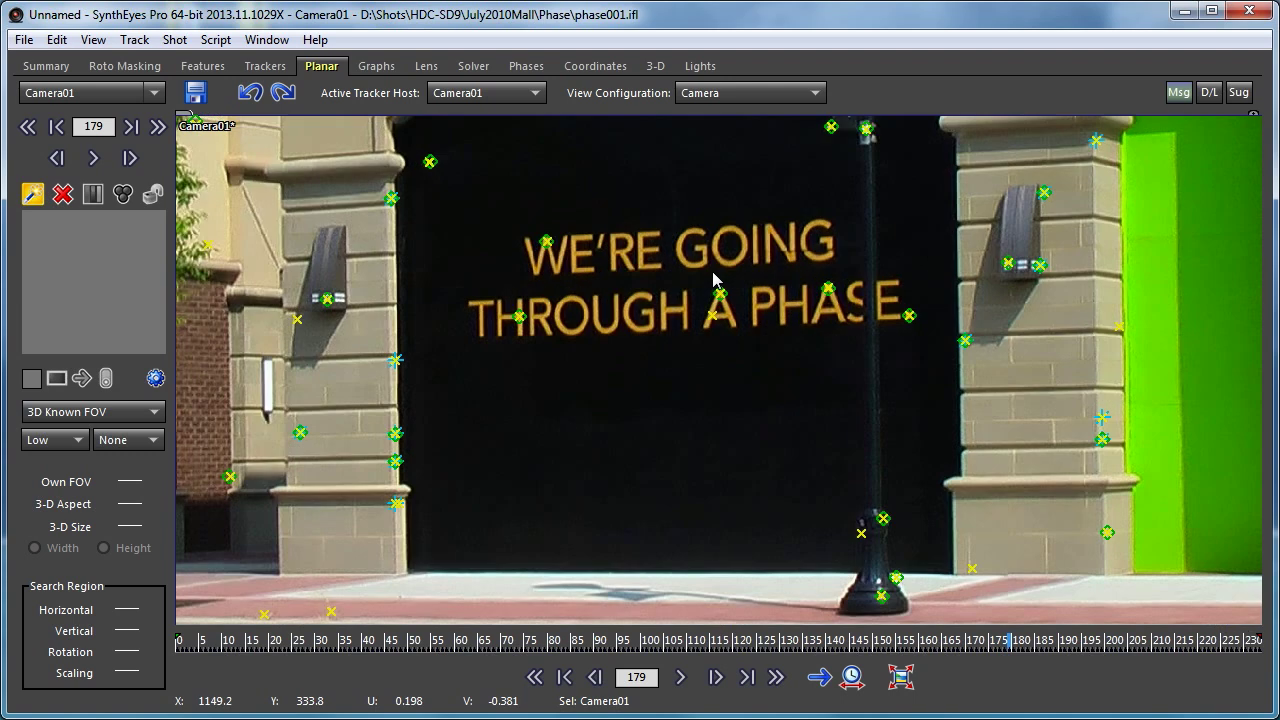
pyautogui.moveTo(713, 280); pyautogui.dragTo(660, 414, button='middle')
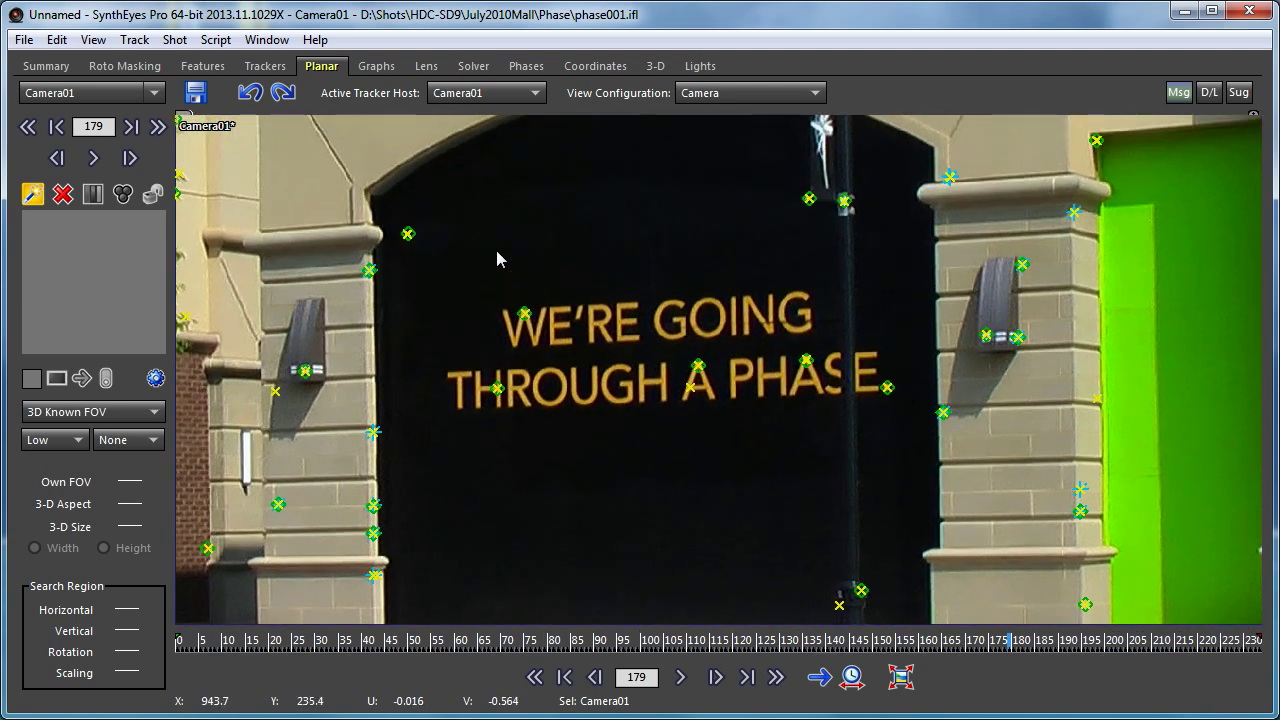
pyautogui.click(420, 282)
pyautogui.moveTo(421, 282); pyautogui.dragTo(905, 249)
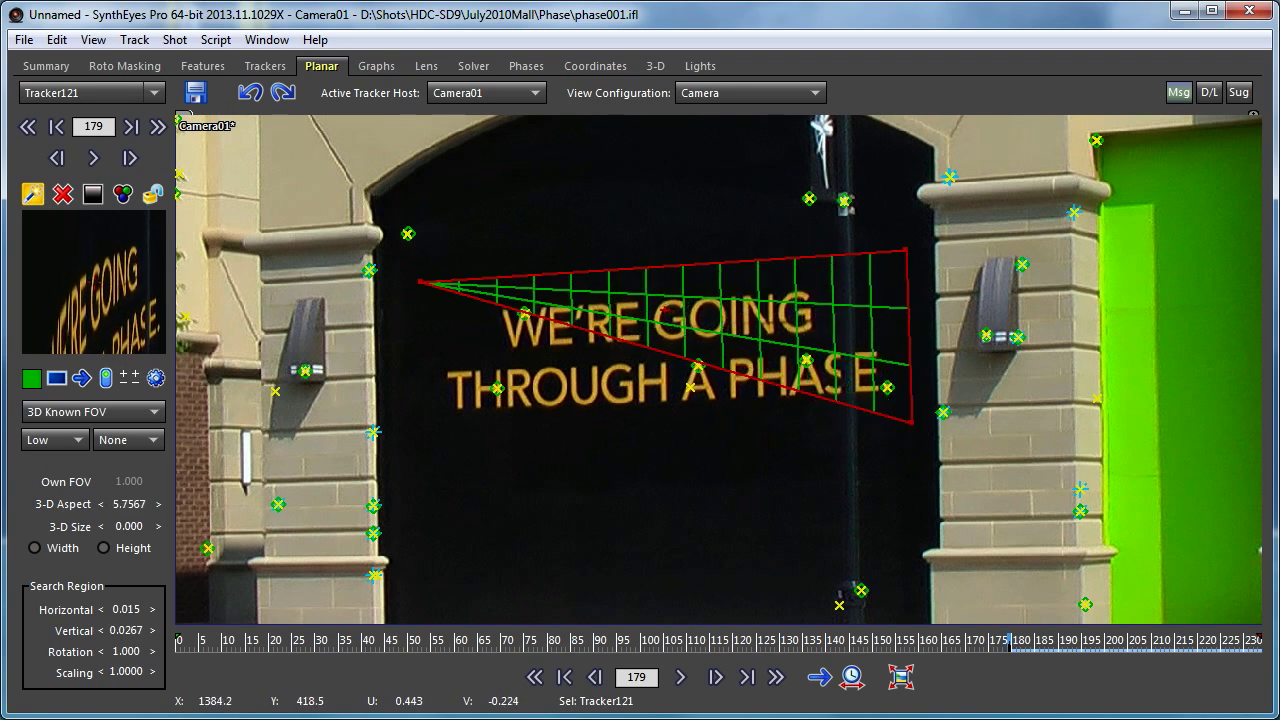
pyautogui.click(912, 423)
pyautogui.moveTo(555, 443); pyautogui.dragTo(425, 440)
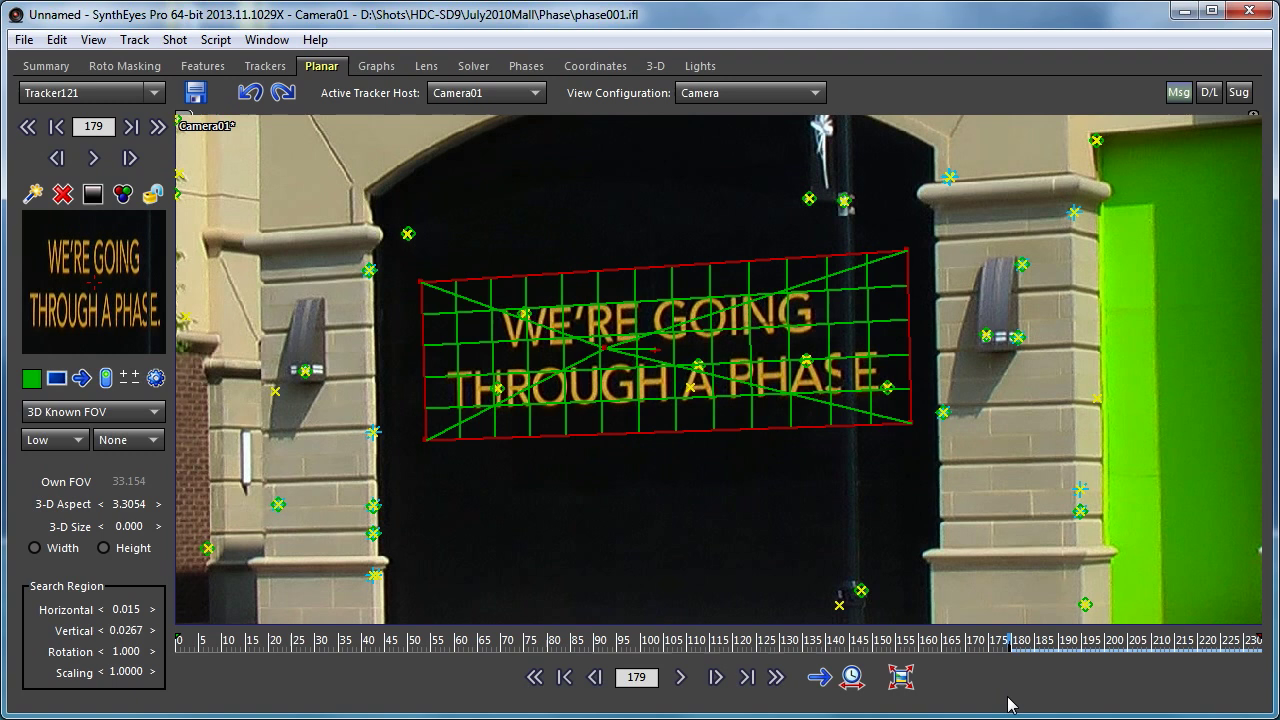
# - Track the lettering plane forward from frame 179 to the end of the shot, and backward from frame 179 to frame 0
pyautogui.click(680, 678)
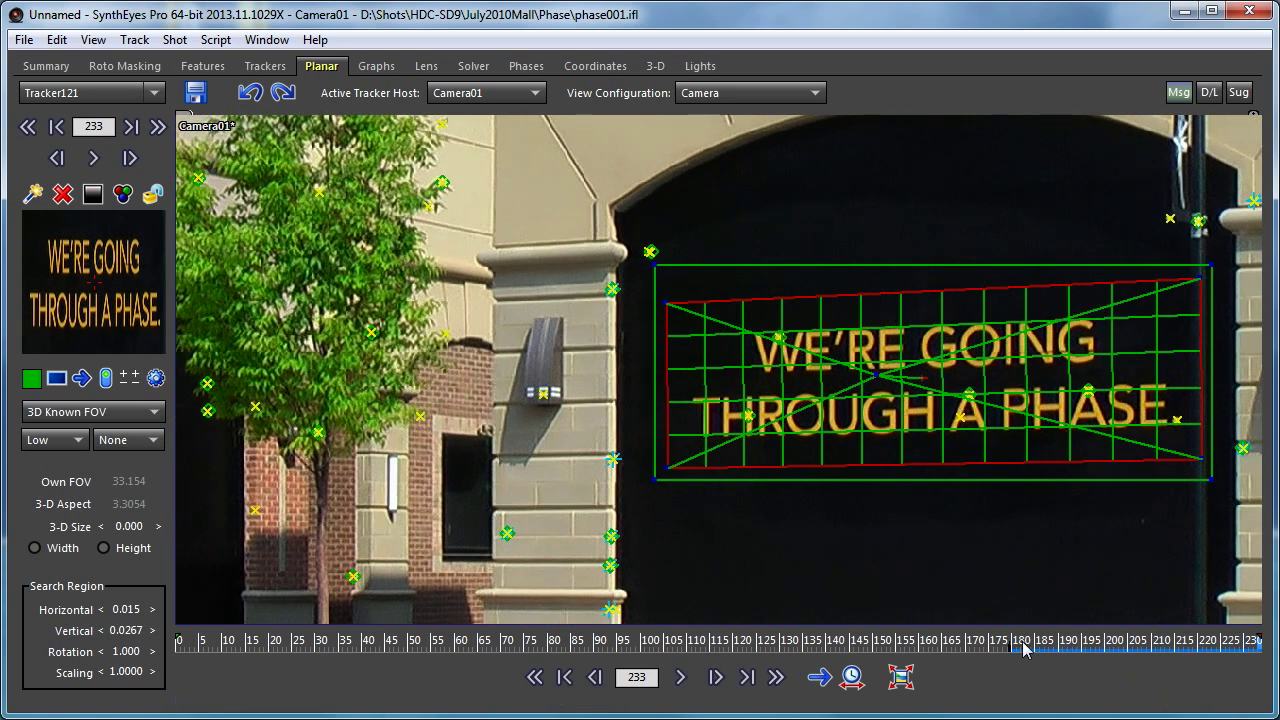
pyautogui.click(565, 678)
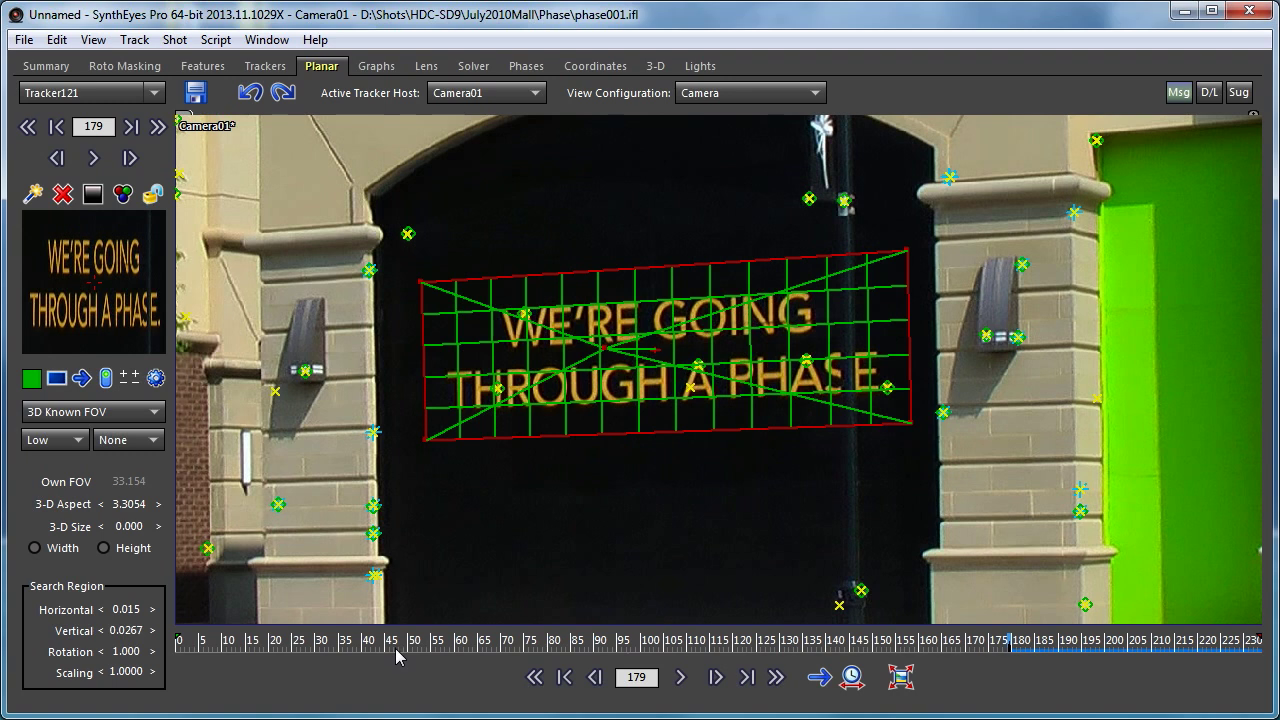
pyautogui.click(82, 378)
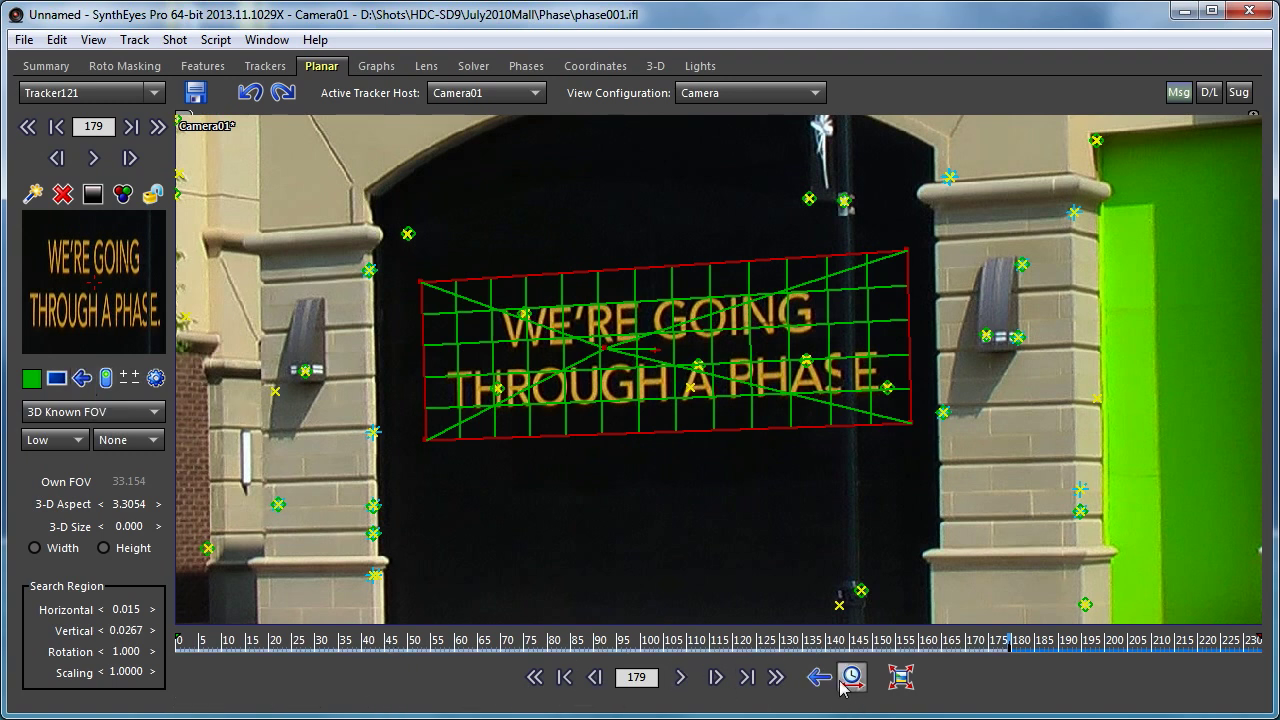
pyautogui.click(682, 678)
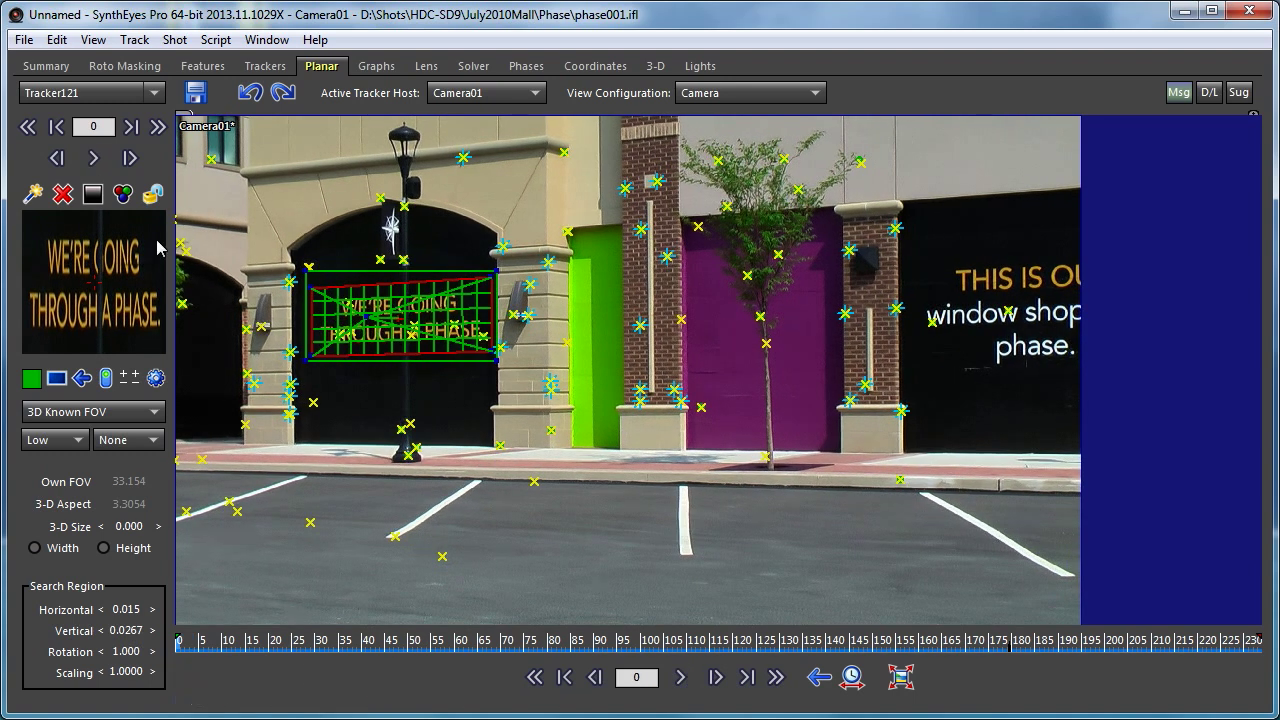
# - Lock the planar tracker and review its 3-D position over the shot in the Quad view
pyautogui.click(152, 196)
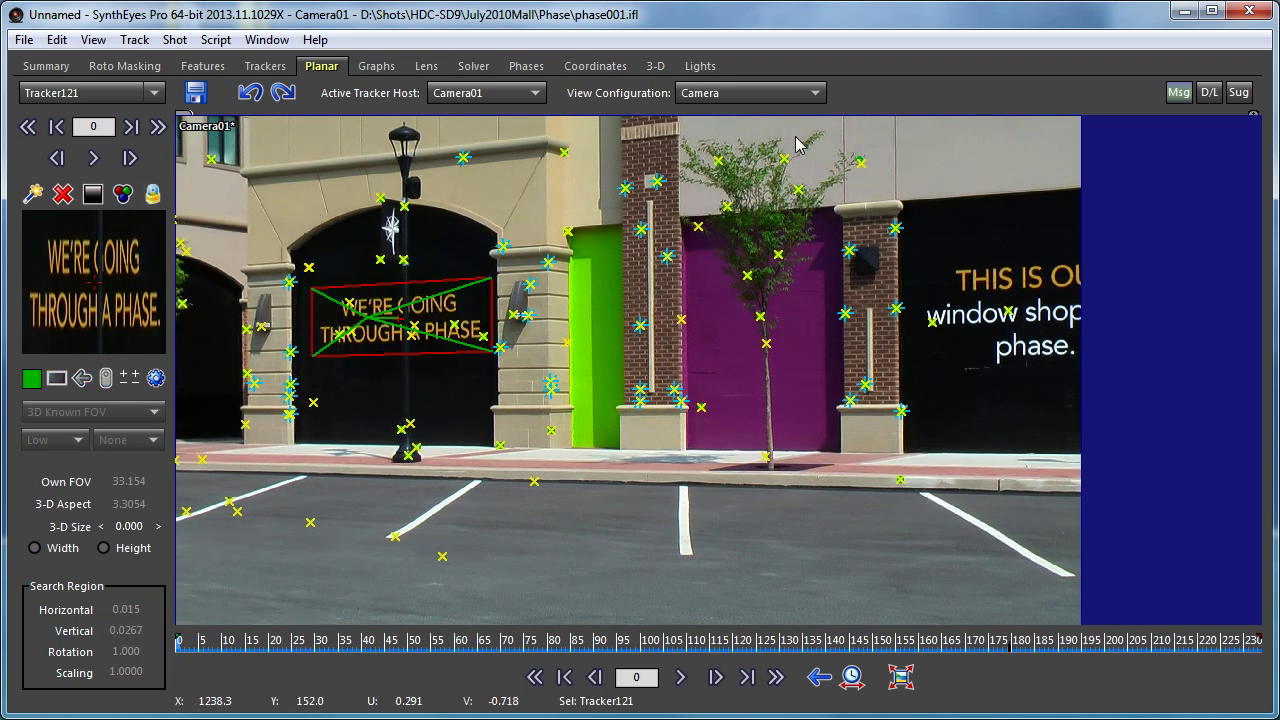
pyautogui.click(697, 91)
pyautogui.click(700, 134)
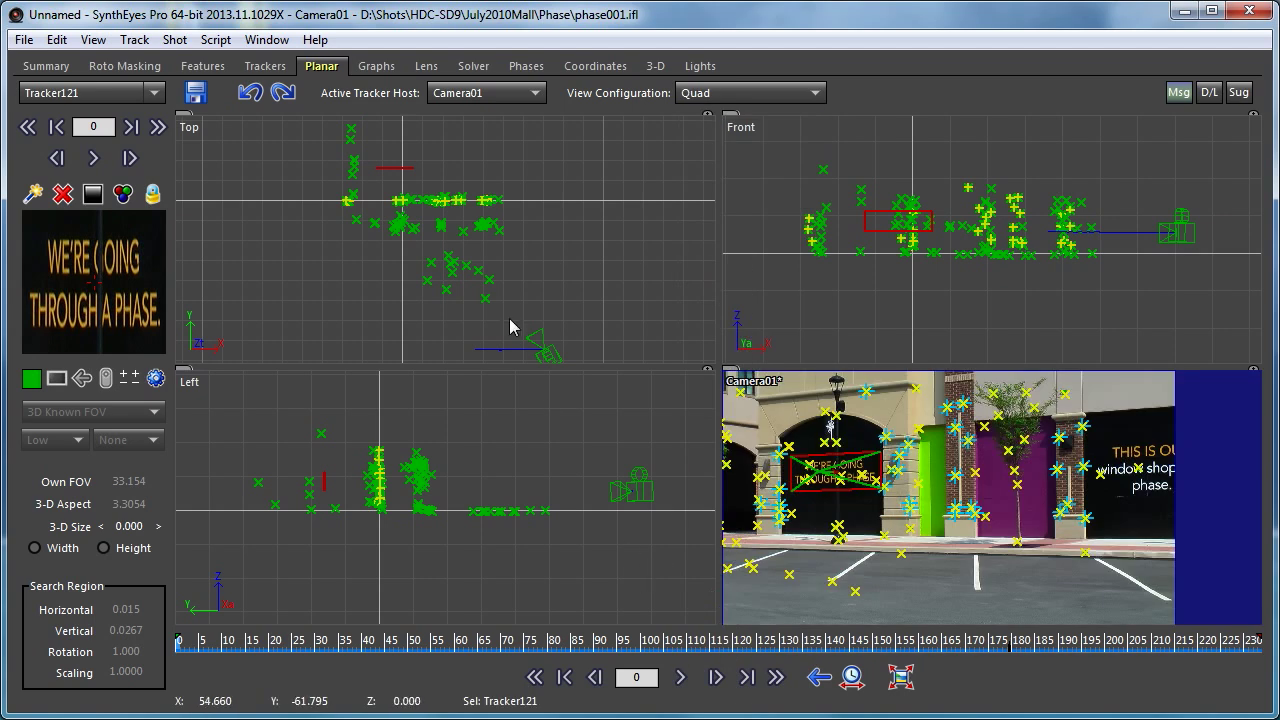
pyautogui.moveTo(314, 651); pyautogui.dragTo(794, 710)
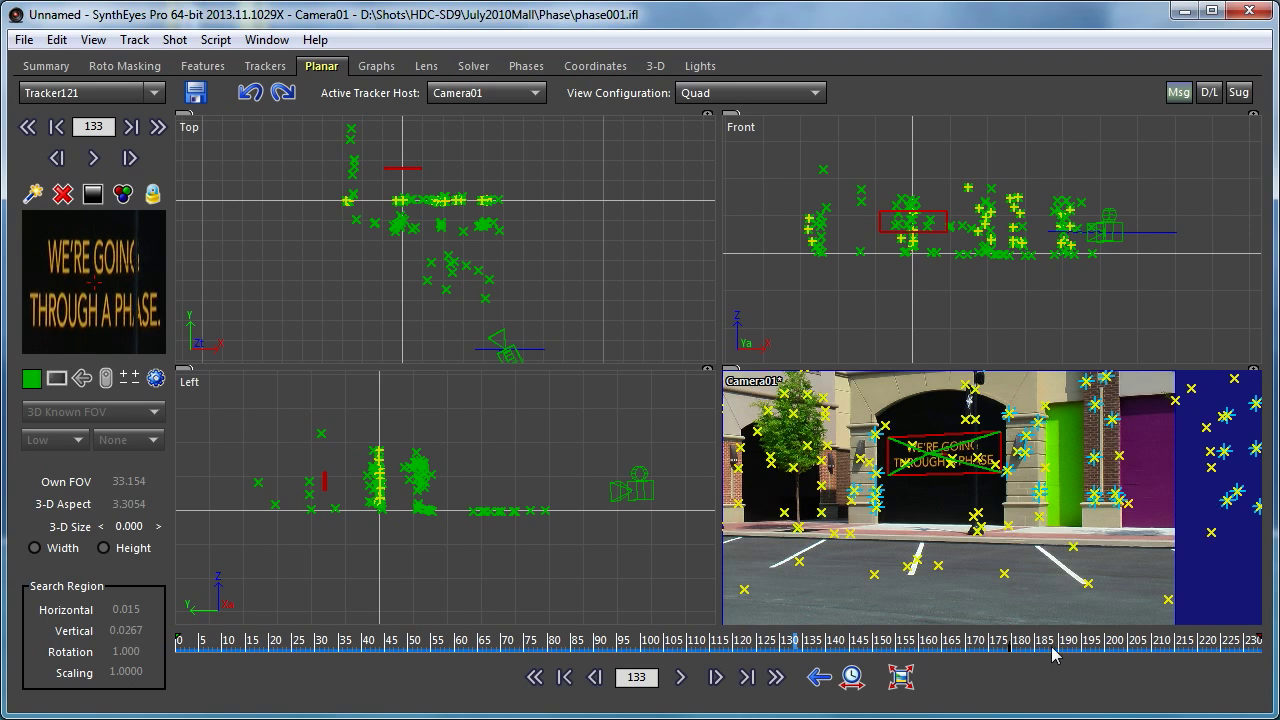
pyautogui.click(1004, 641)
pyautogui.moveTo(990, 640); pyautogui.dragTo(455, 648)
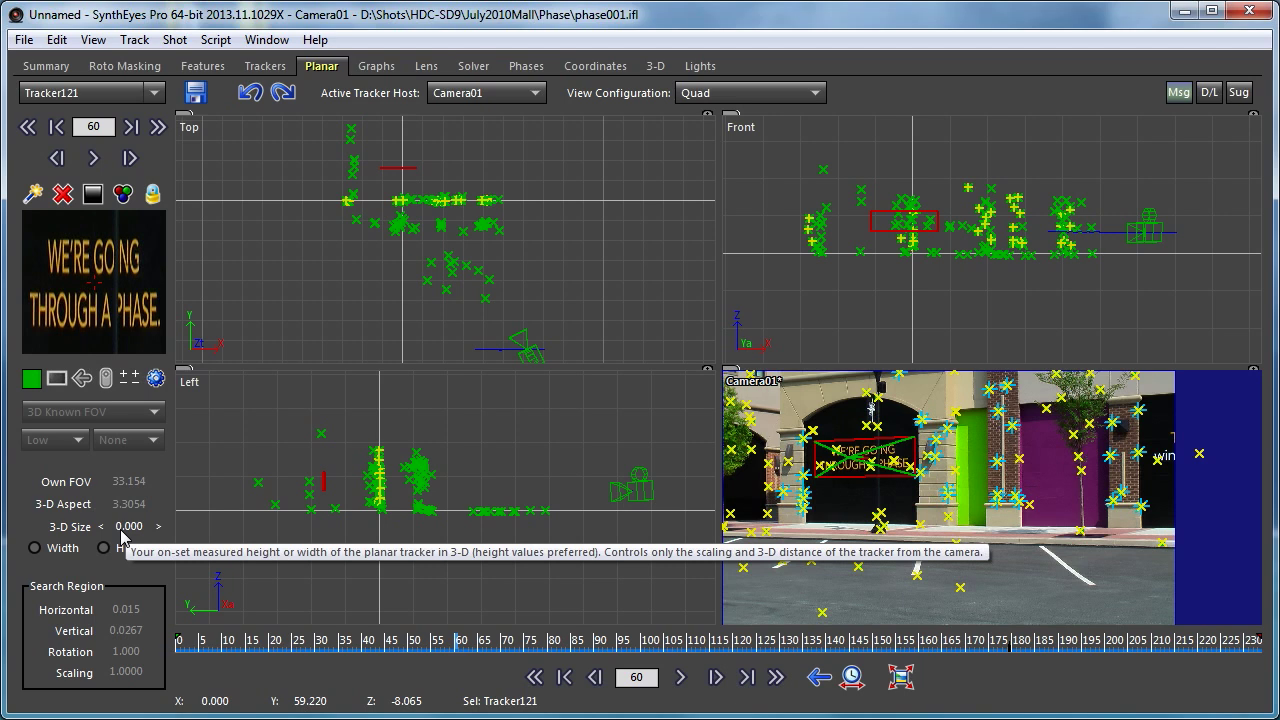
# - Set the planar tracker's 3-D size to a width of 14.85, lining its plane up with the building's wall trackers
pyautogui.moveTo(125, 527)
pyautogui.mouseDown()
pyautogui.moveTo(160, 527)
pyautogui.moveTo(125, 527)
pyautogui.moveTo(136, 527)
pyautogui.mouseUp()
pyautogui.click(87, 548)
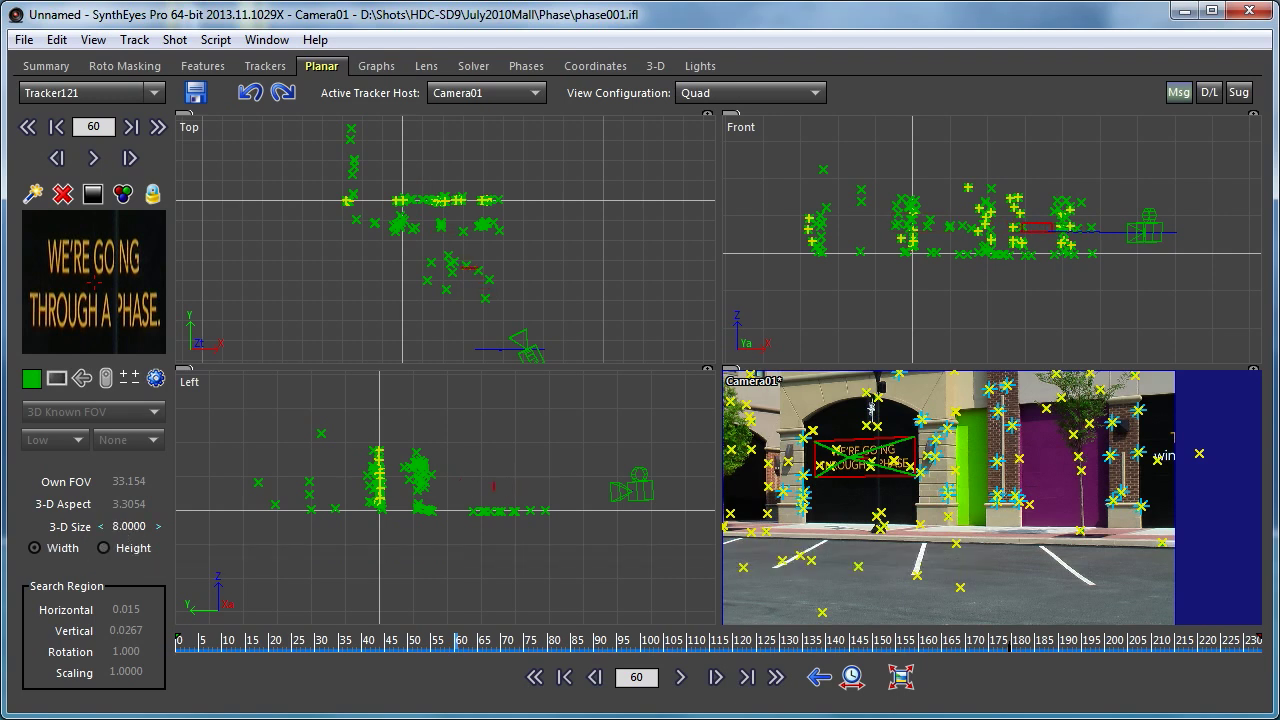
pyautogui.moveTo(135, 527); pyautogui.dragTo(153, 527)
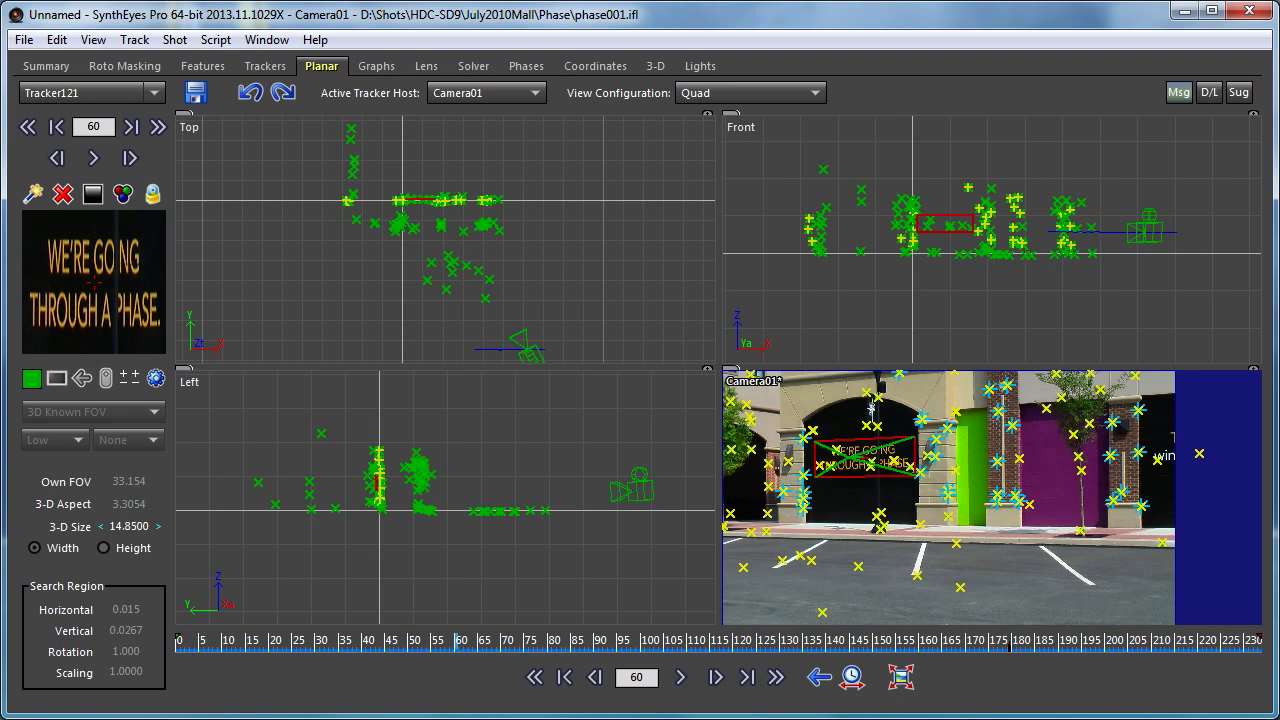
# - Set the planar tracker's 3-D width to 12.775 and turn it into a zero-weighted tracker while viewing the scene in Quad view
pyautogui.moveTo(153, 527); pyautogui.dragTo(147, 527)
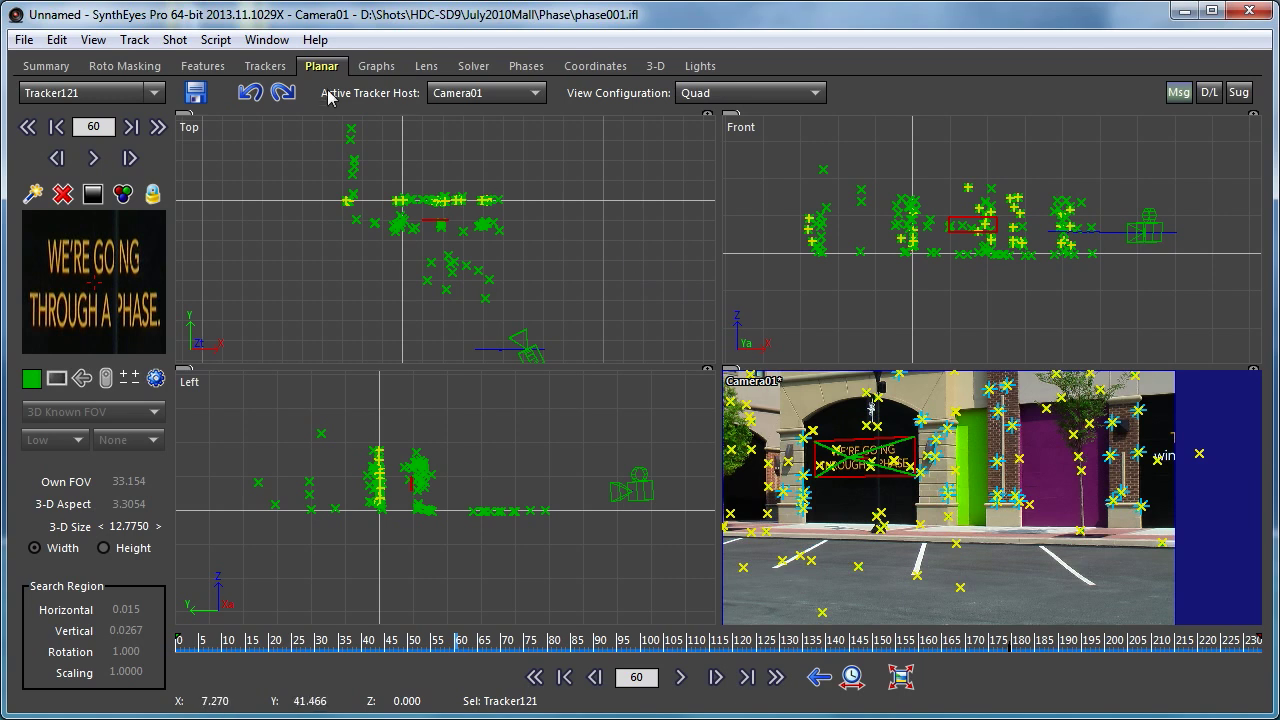
pyautogui.click(266, 66)
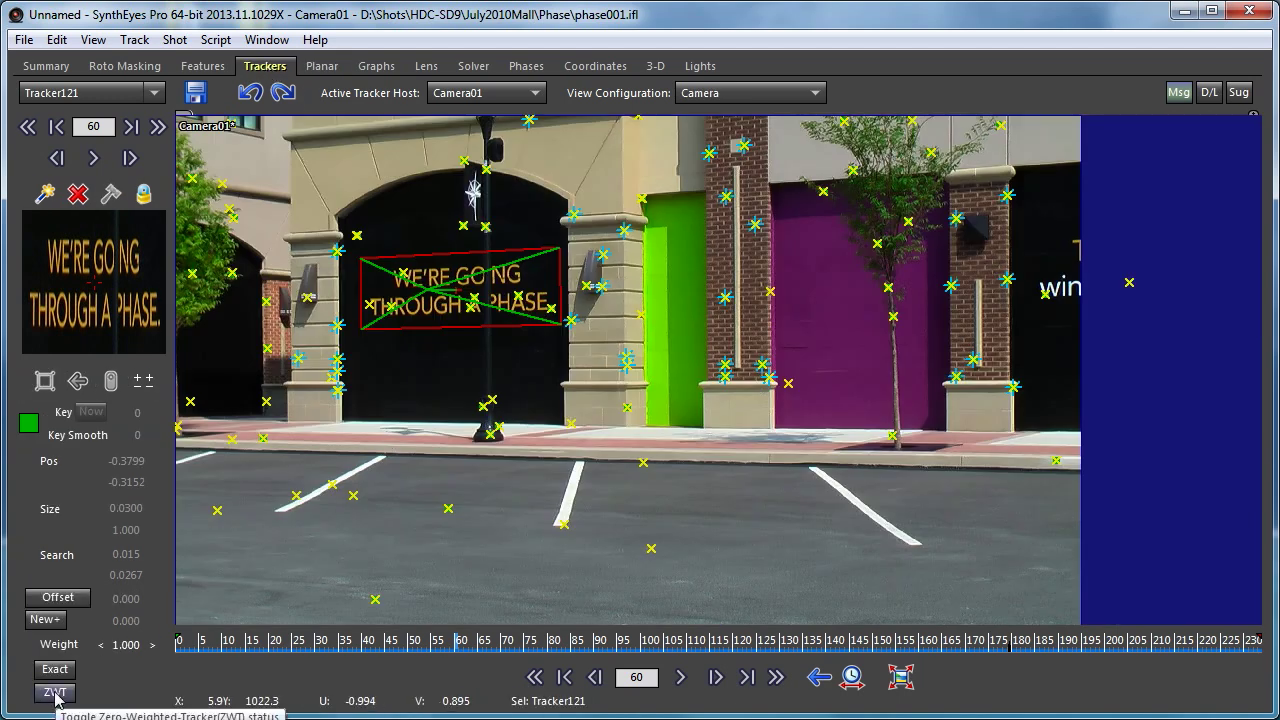
pyautogui.click(722, 96)
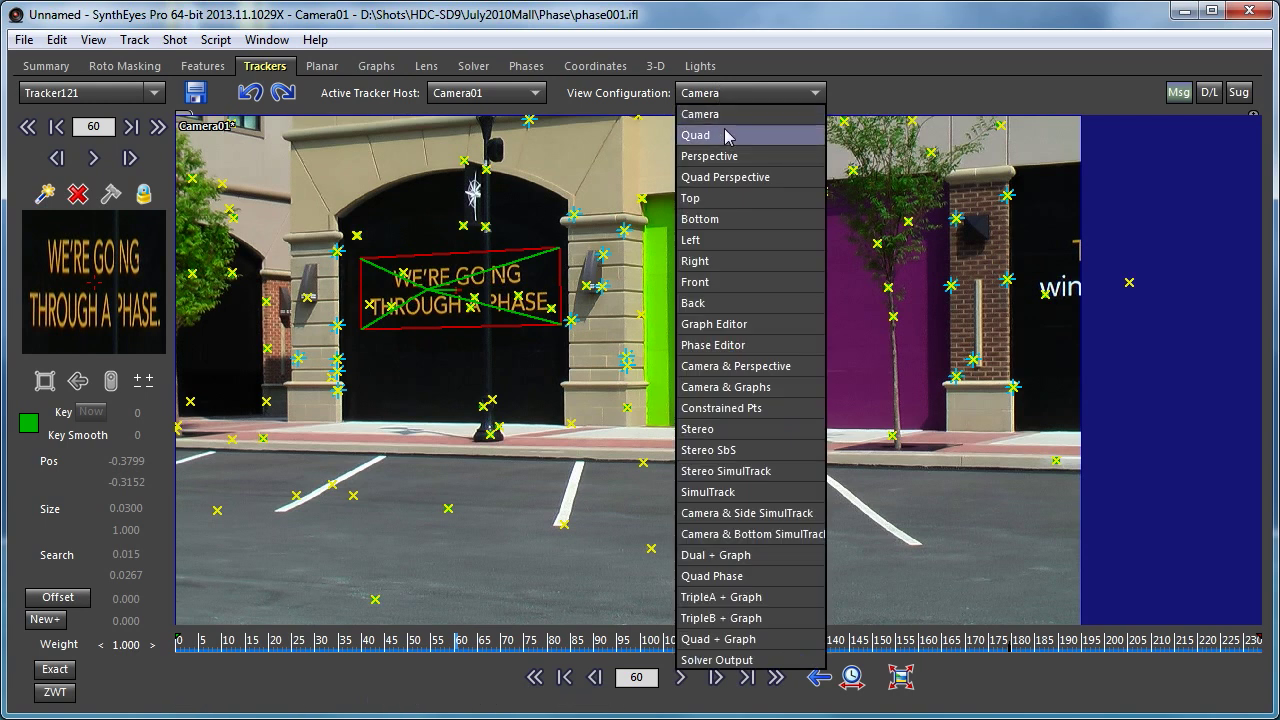
pyautogui.click(728, 133)
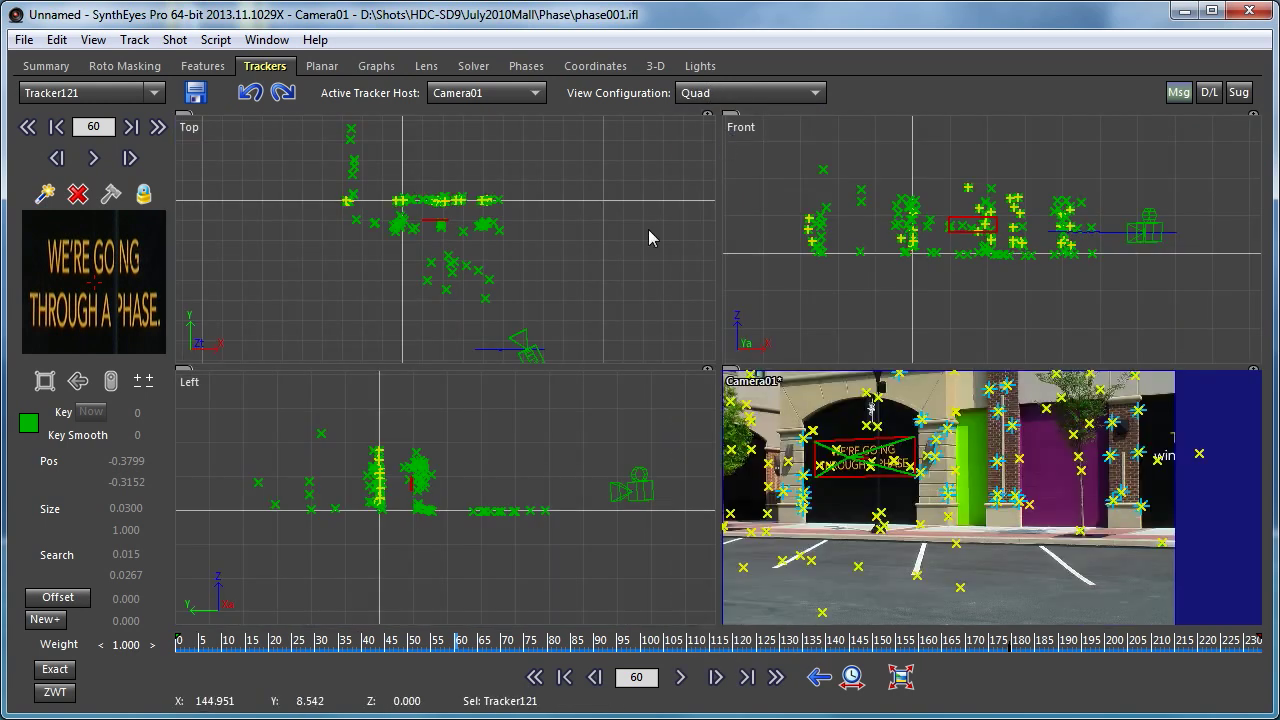
pyautogui.click(55, 692)
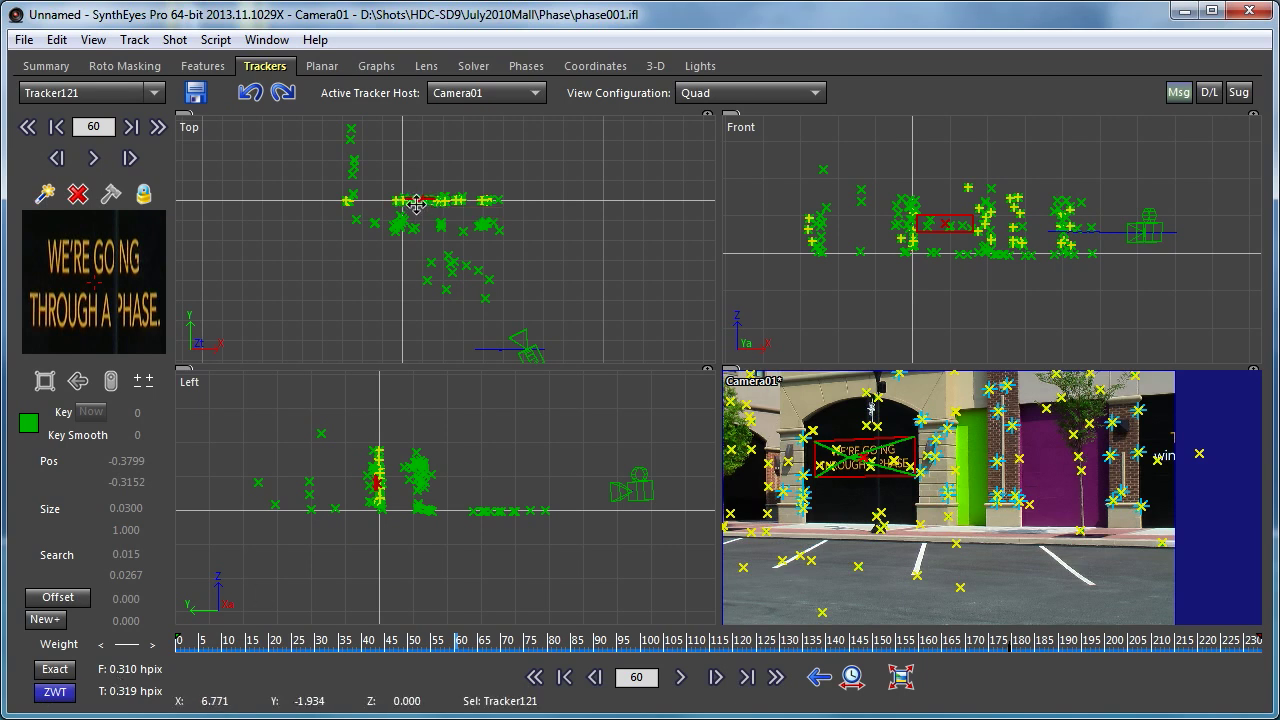
# - Examine the planar tracker's alignment with the wall trackers in the Top view across the shot, including frames 28, 107 and 4
pyautogui.scroll(5, 418, 209)
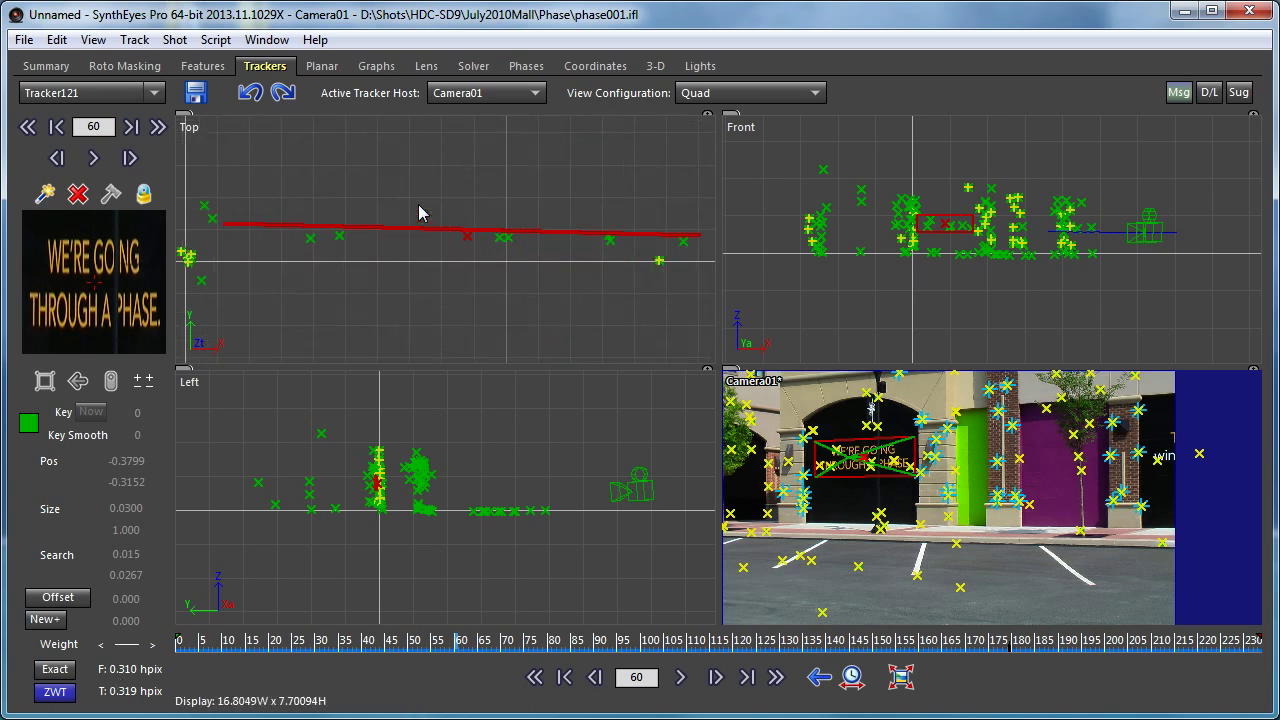
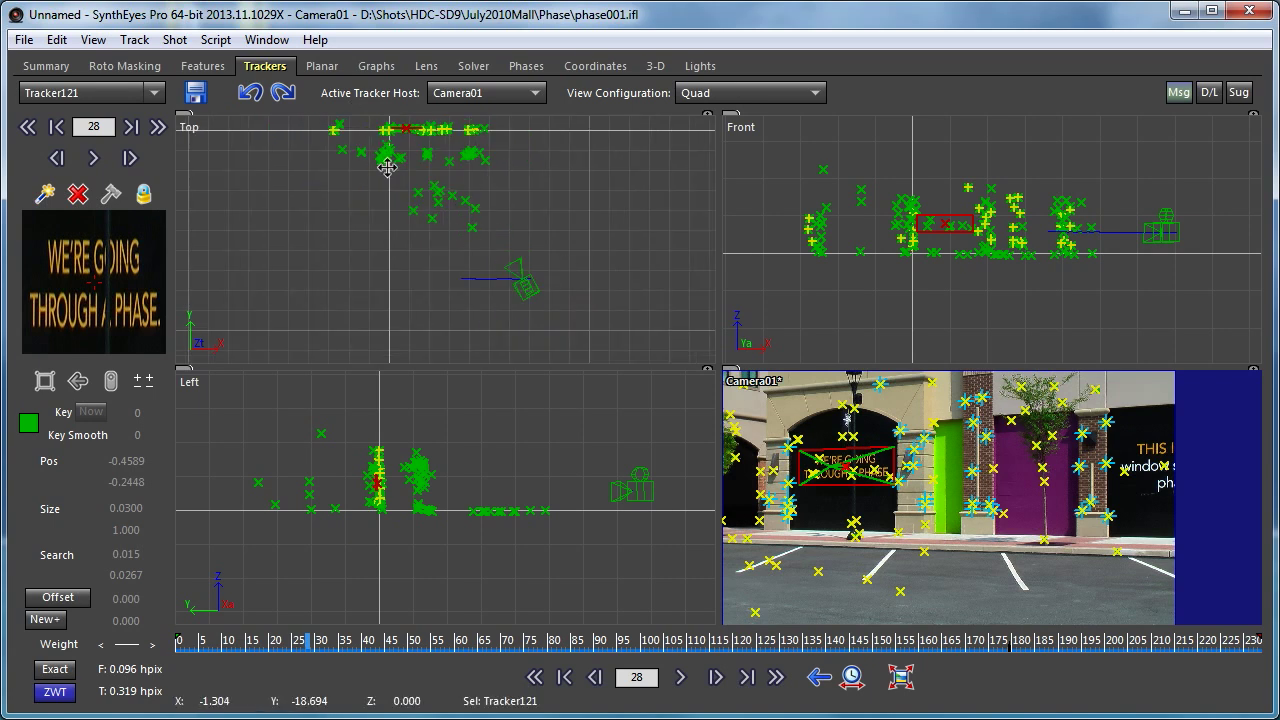
pyautogui.scroll(-1, 291, 636)
pyautogui.moveTo(291, 636)
pyautogui.mouseDown()
pyautogui.moveTo(995, 640)
pyautogui.moveTo(299, 692)
pyautogui.moveTo(684, 645)
pyautogui.mouseUp()
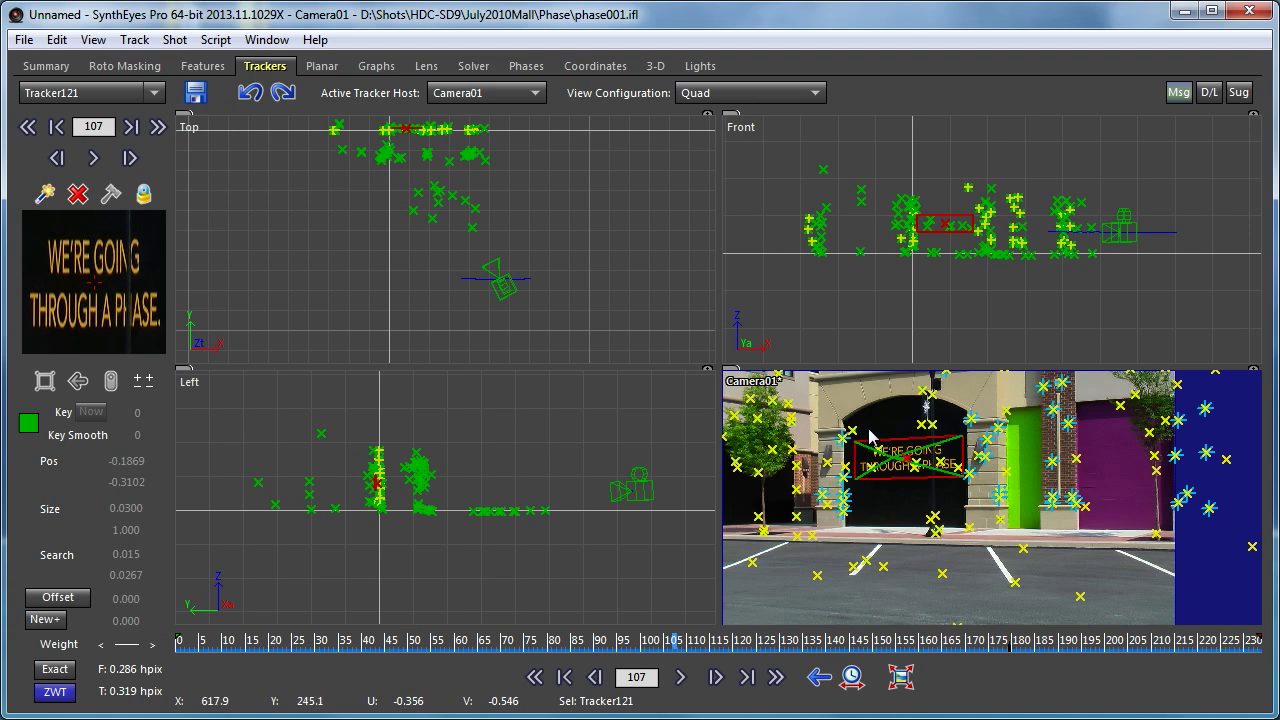
pyautogui.scroll(5, 417, 126)
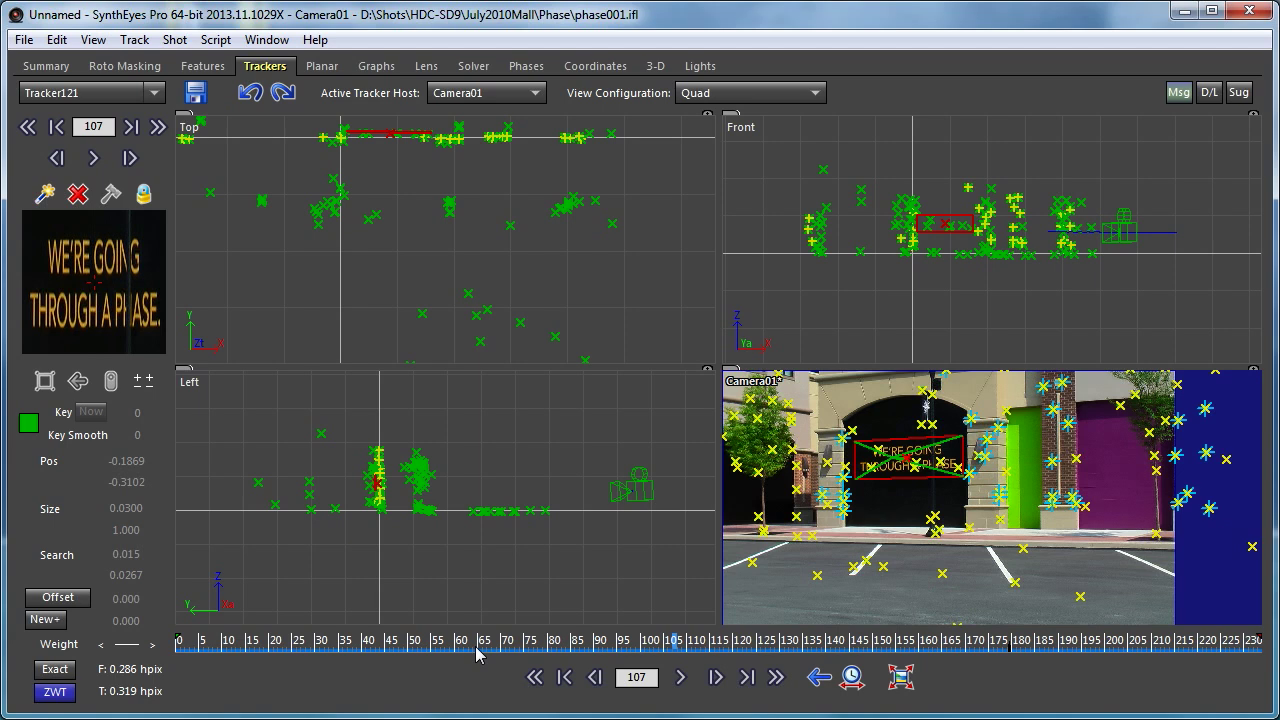
pyautogui.moveTo(453, 645); pyautogui.dragTo(199, 645)
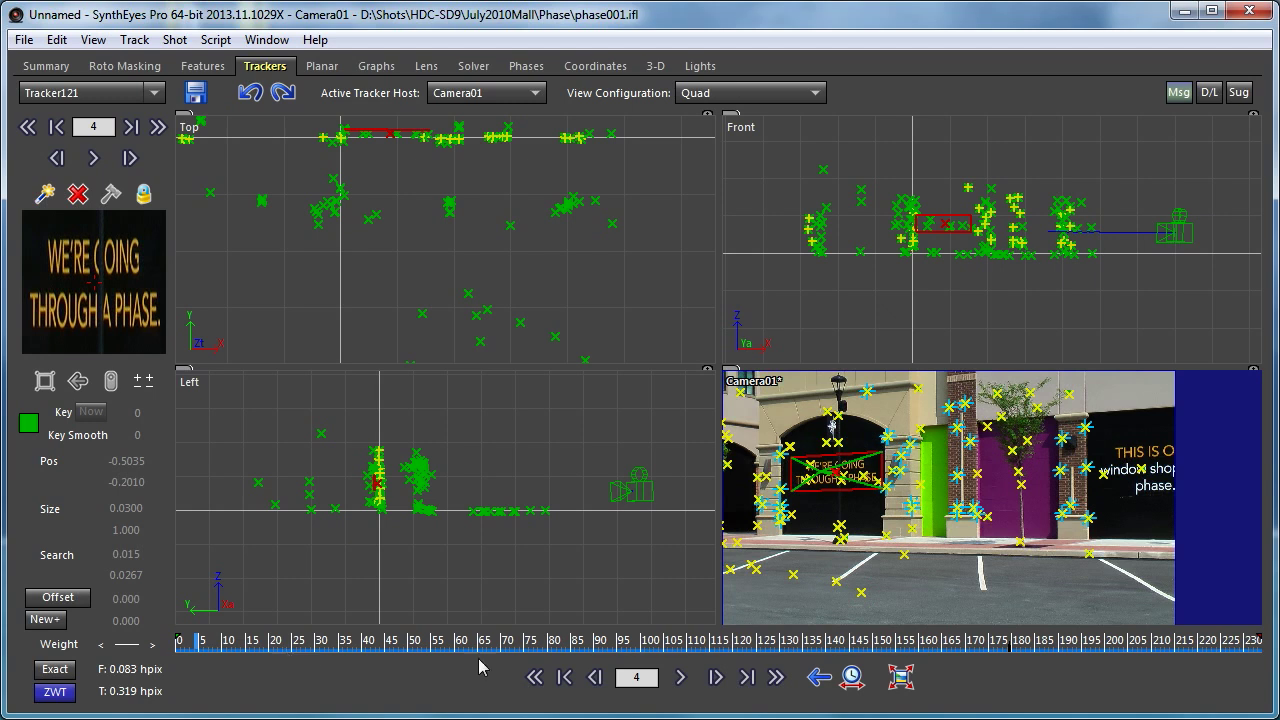
# - Open the Planar Tracking script bar in the Planar room and show the shot in the Camera view
pyautogui.click(700, 93)
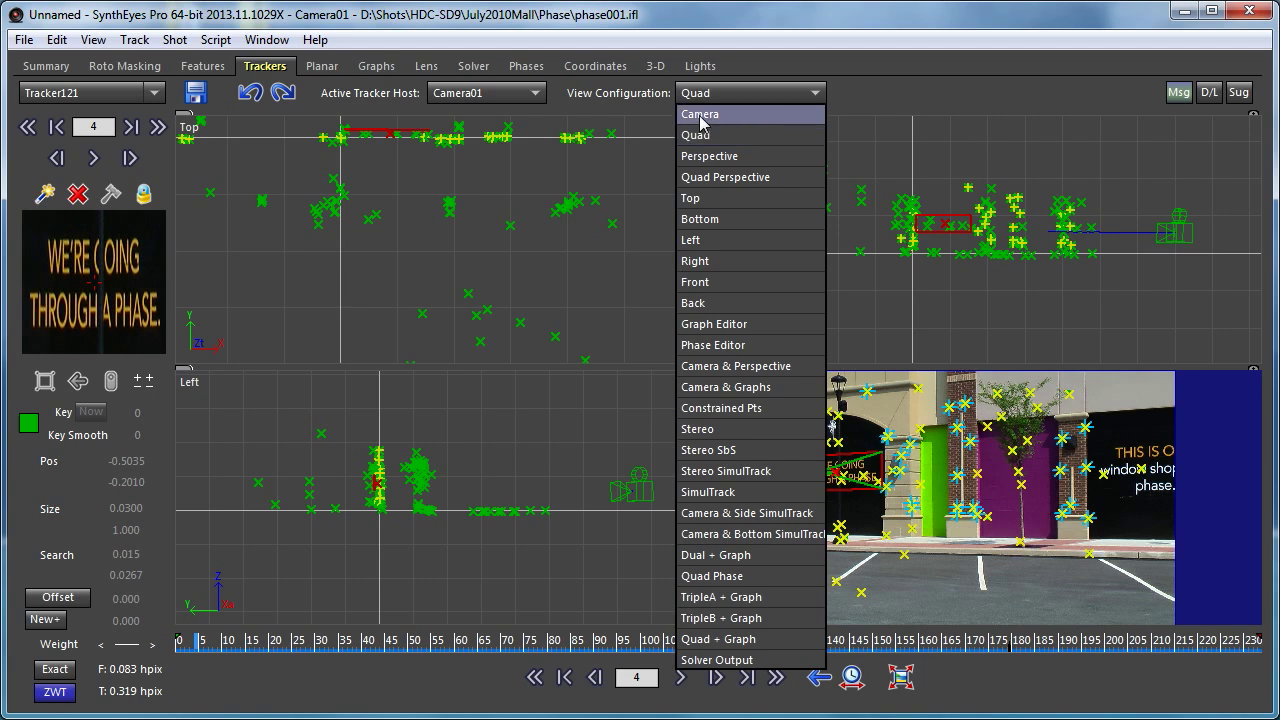
pyautogui.click(703, 114)
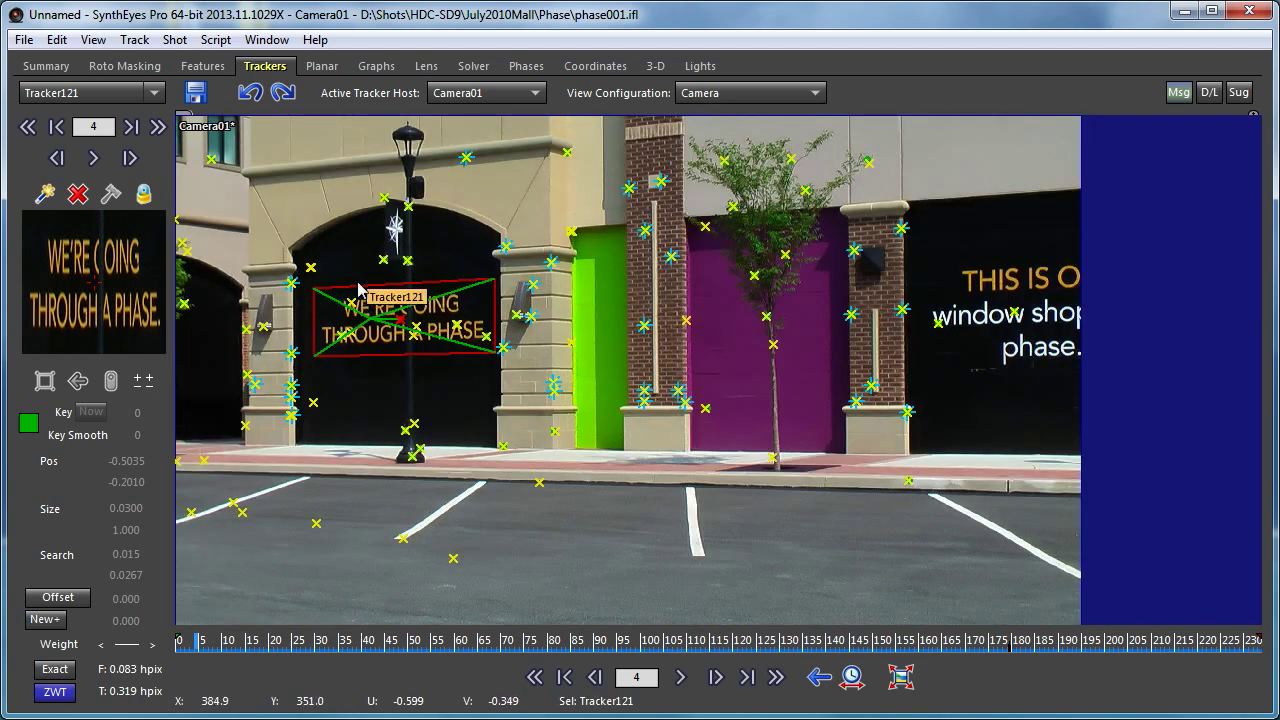
pyautogui.click(320, 66)
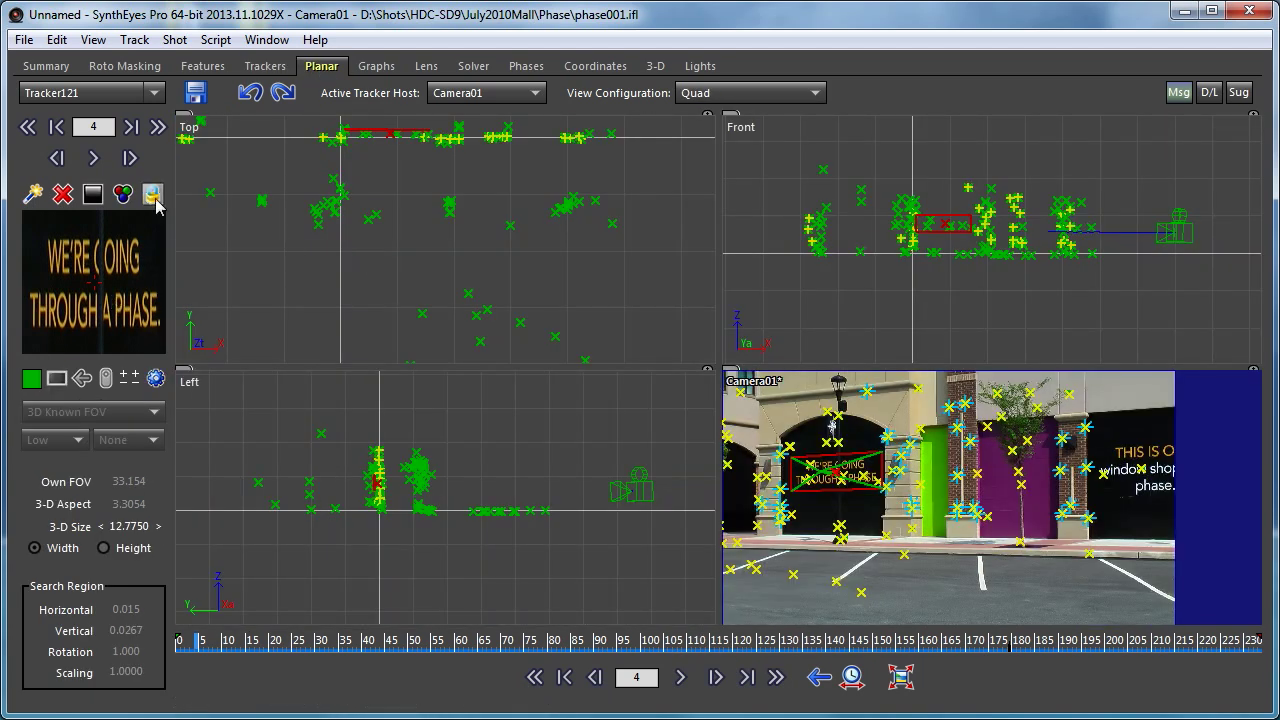
pyautogui.click(156, 378)
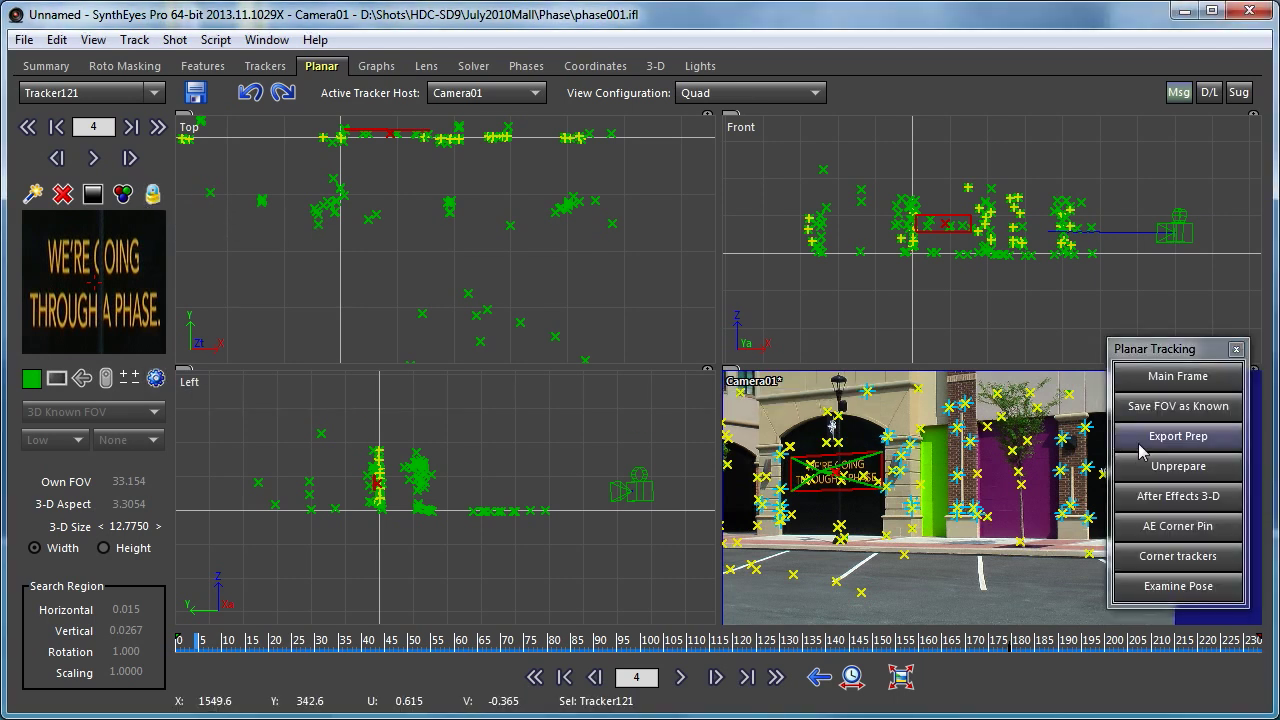
pyautogui.click(727, 92)
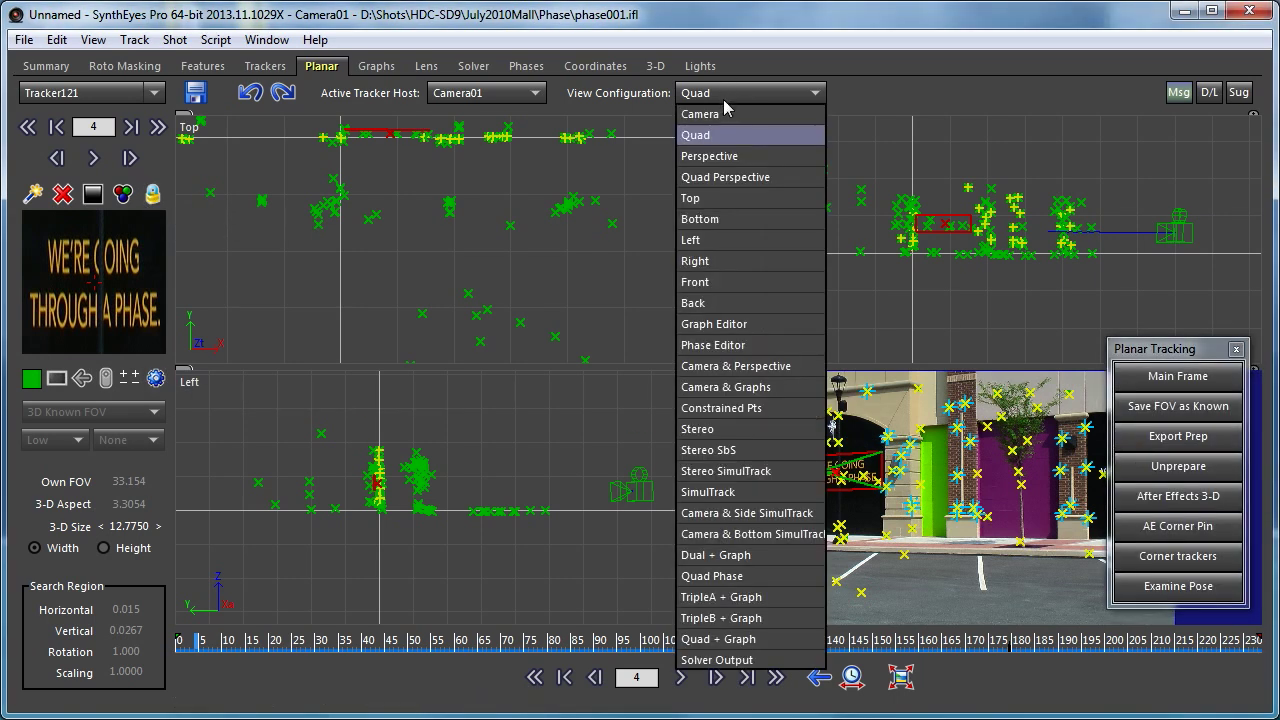
pyautogui.click(732, 115)
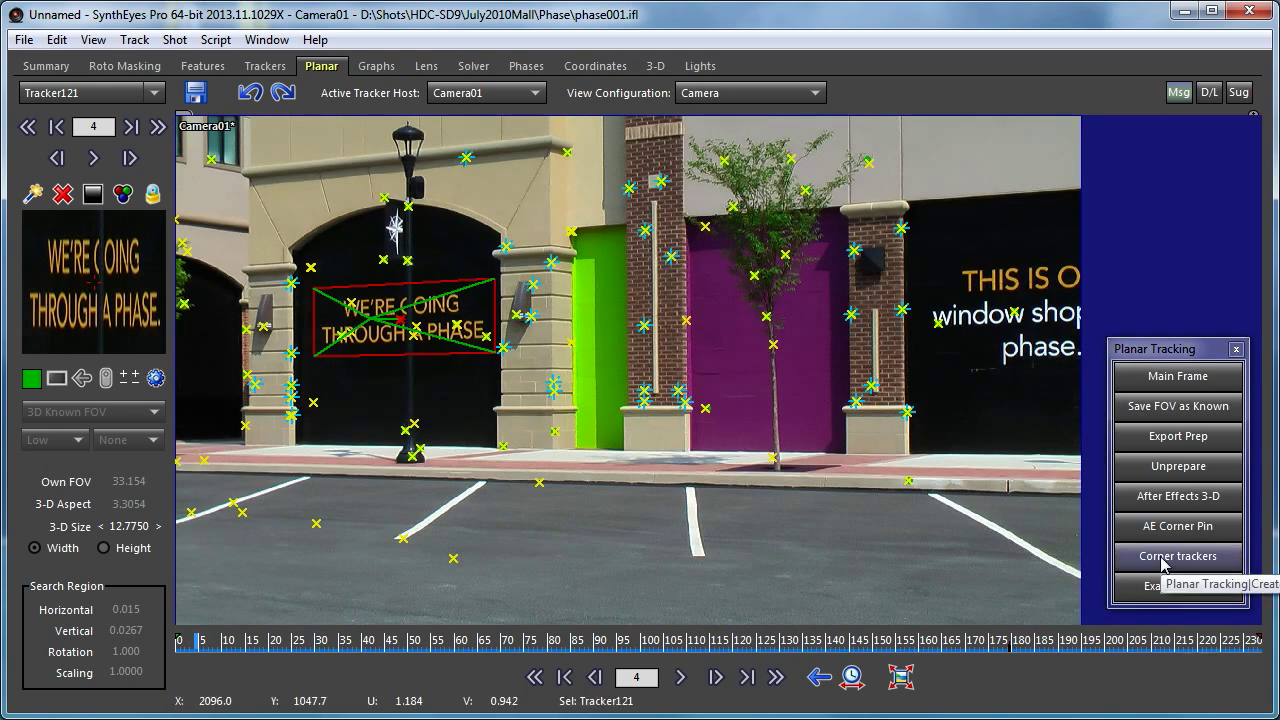
# - Create corner trackers from the planar tracker around the sign lettering, keeping the script bar clear of the sign
pyautogui.moveTo(1160, 350); pyautogui.dragTo(627, 298)
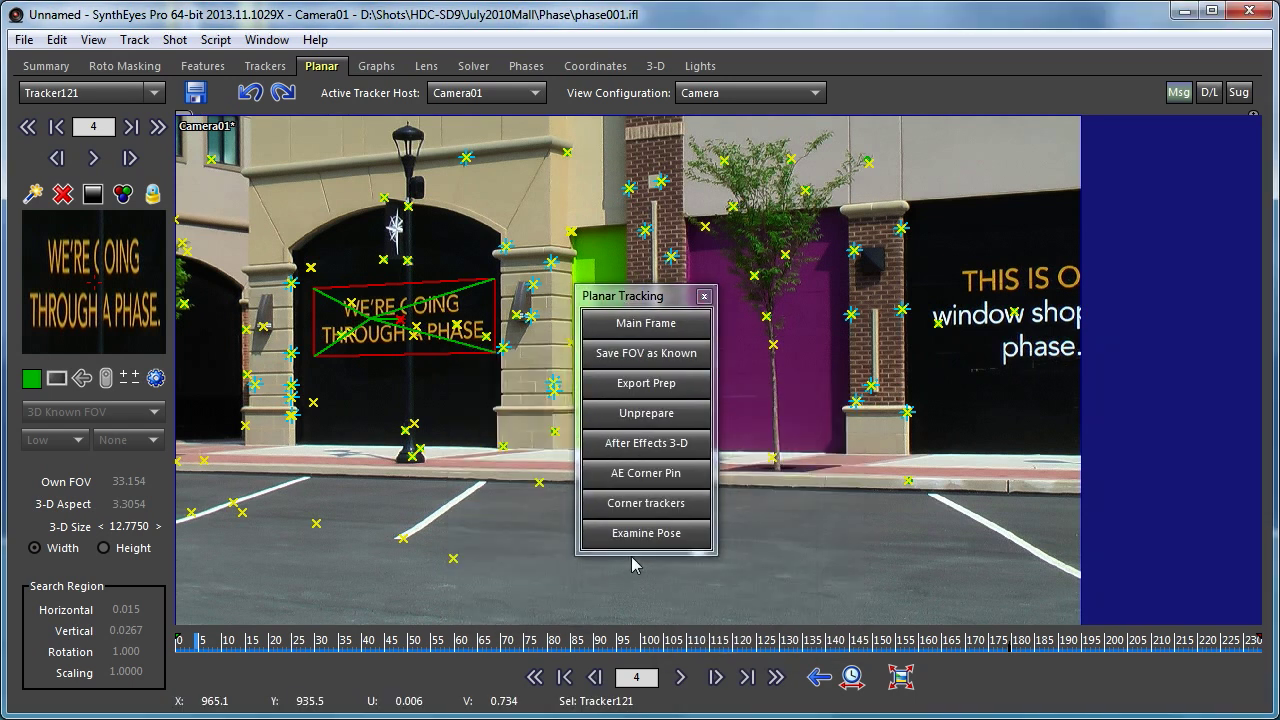
pyautogui.click(650, 503)
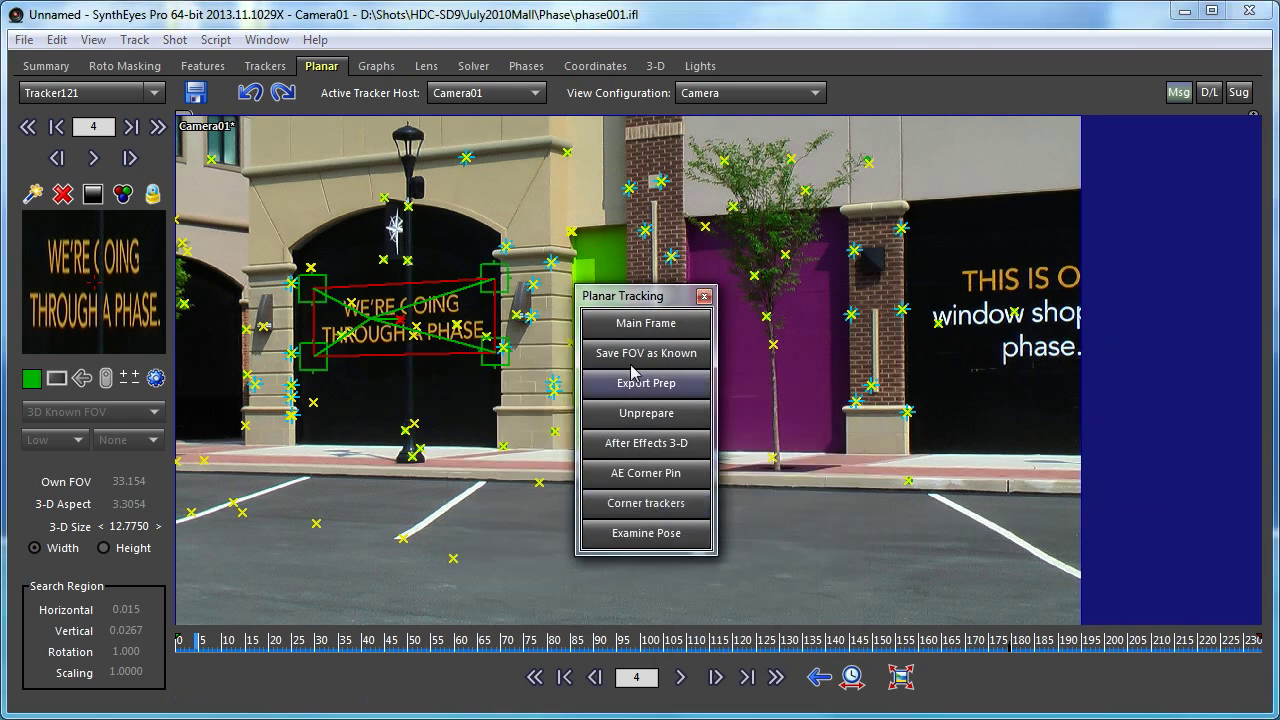
pyautogui.moveTo(652, 296); pyautogui.dragTo(1185, 349)
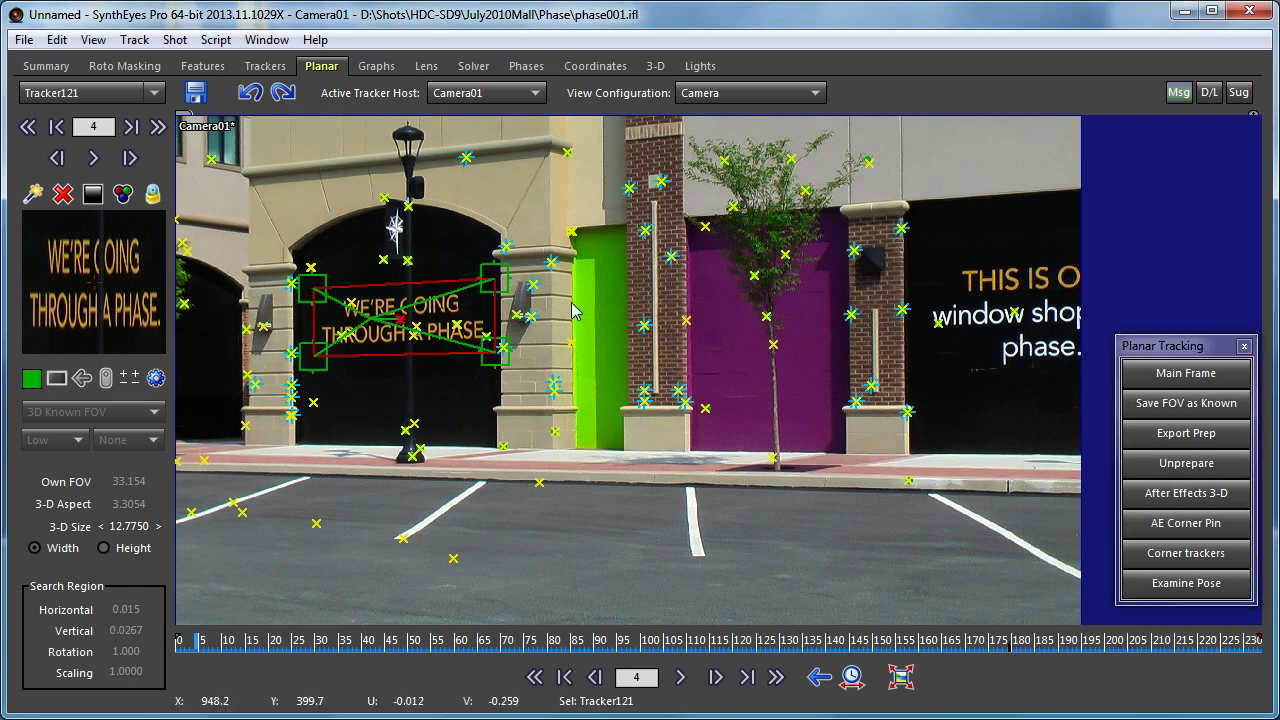
# - Play and scrub the shot to check the four corner trackers around the lettering, and inspect the top-left one's tracker settings
pyautogui.scroll(1, 393, 307)
pyautogui.scroll(1, 393, 307)
pyautogui.moveTo(443, 295); pyautogui.dragTo(577, 339, button='middle')
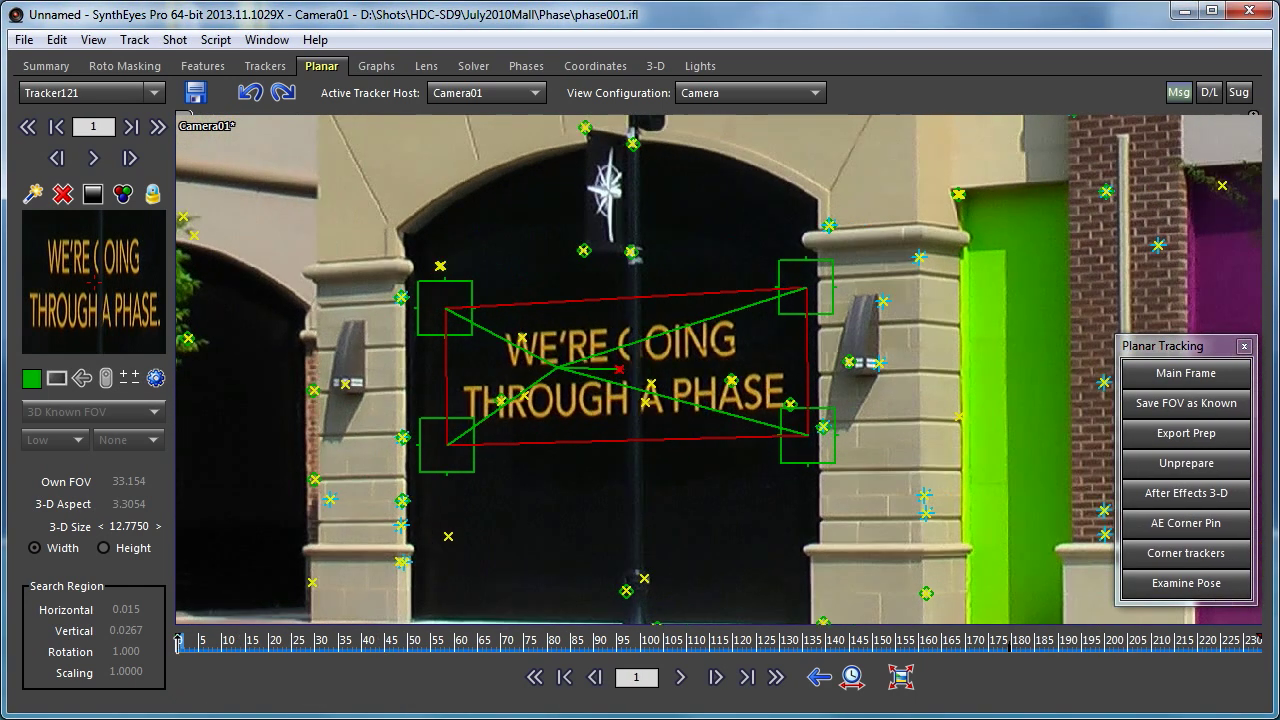
pyautogui.click(680, 677)
pyautogui.click(506, 677)
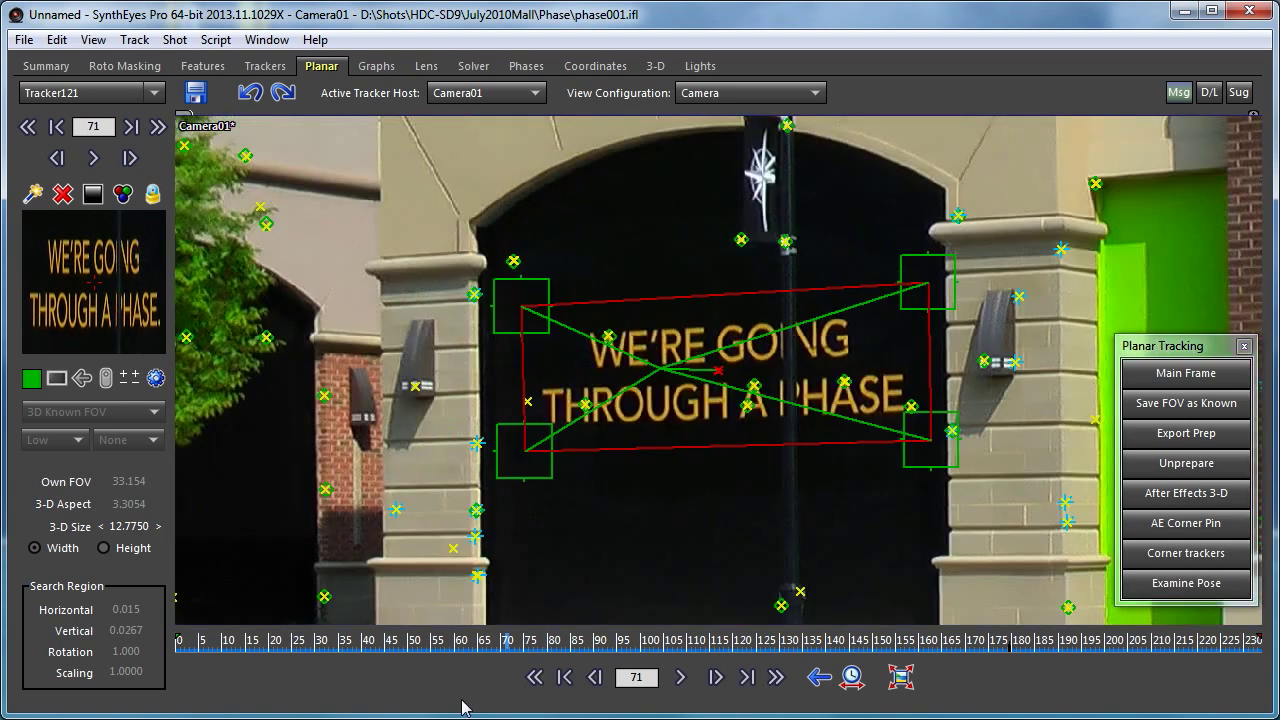
pyautogui.moveTo(546, 650); pyautogui.dragTo(418, 645)
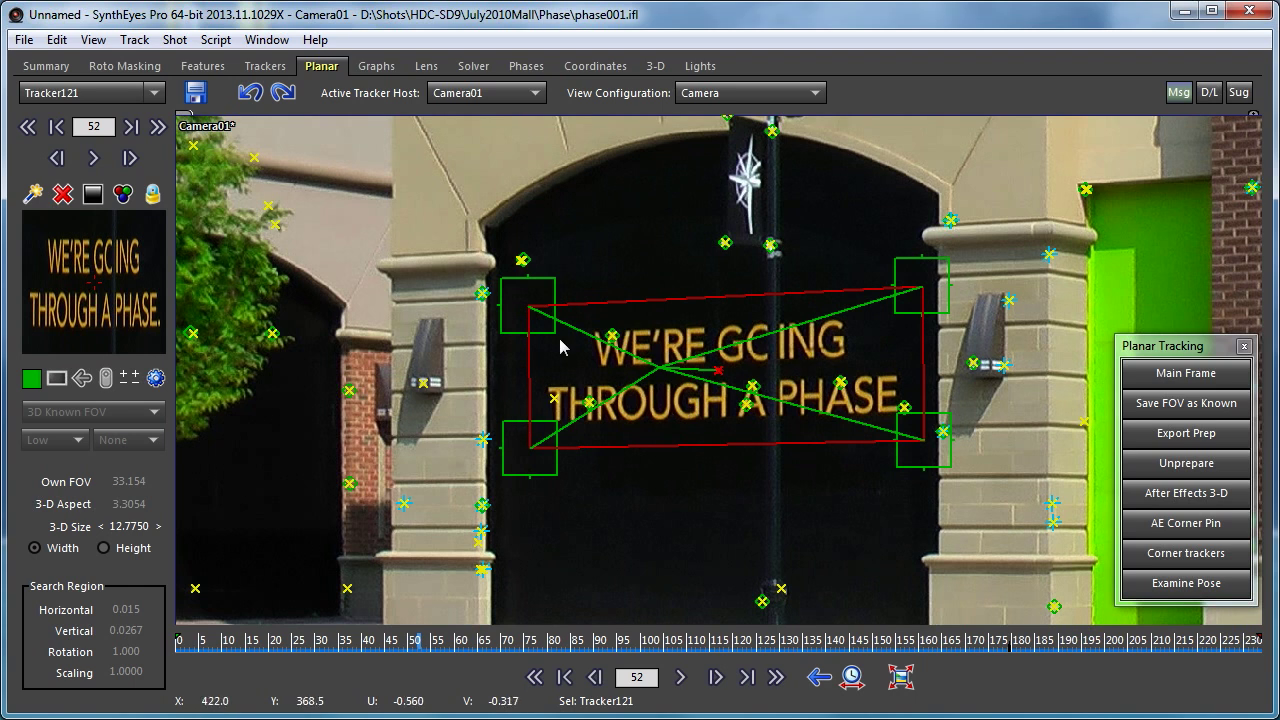
pyautogui.click(265, 68)
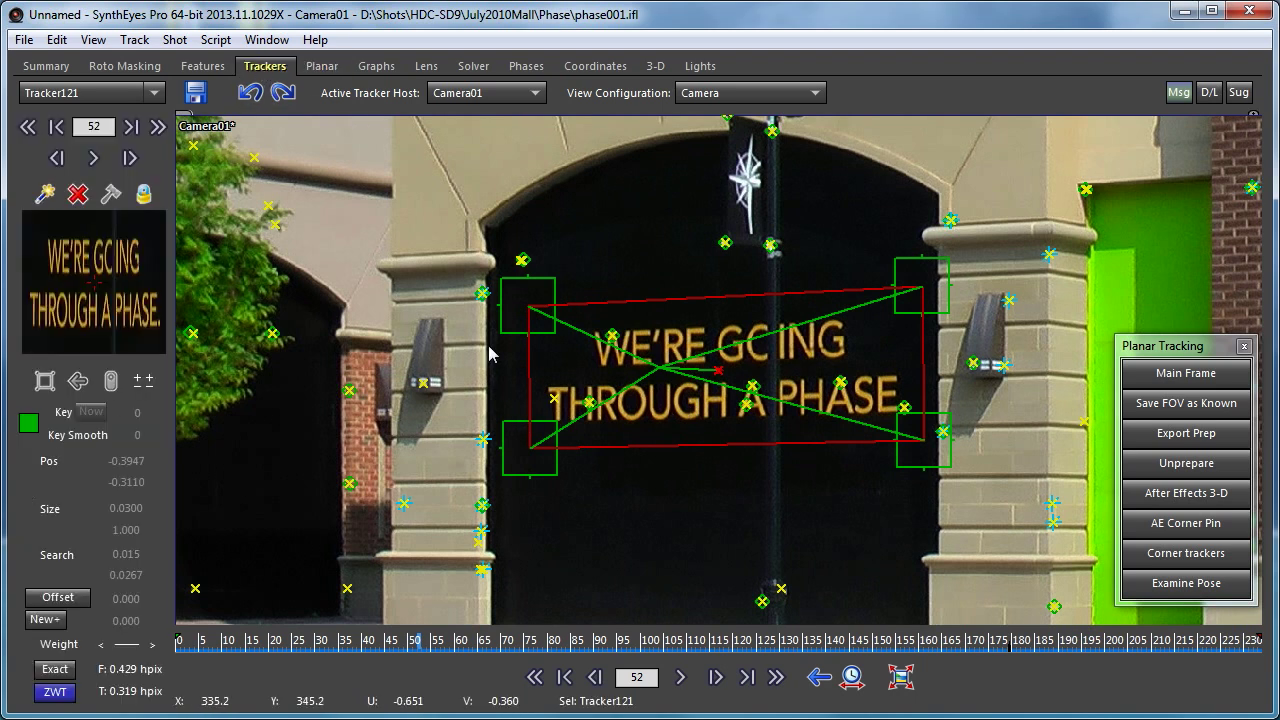
pyautogui.click(528, 281)
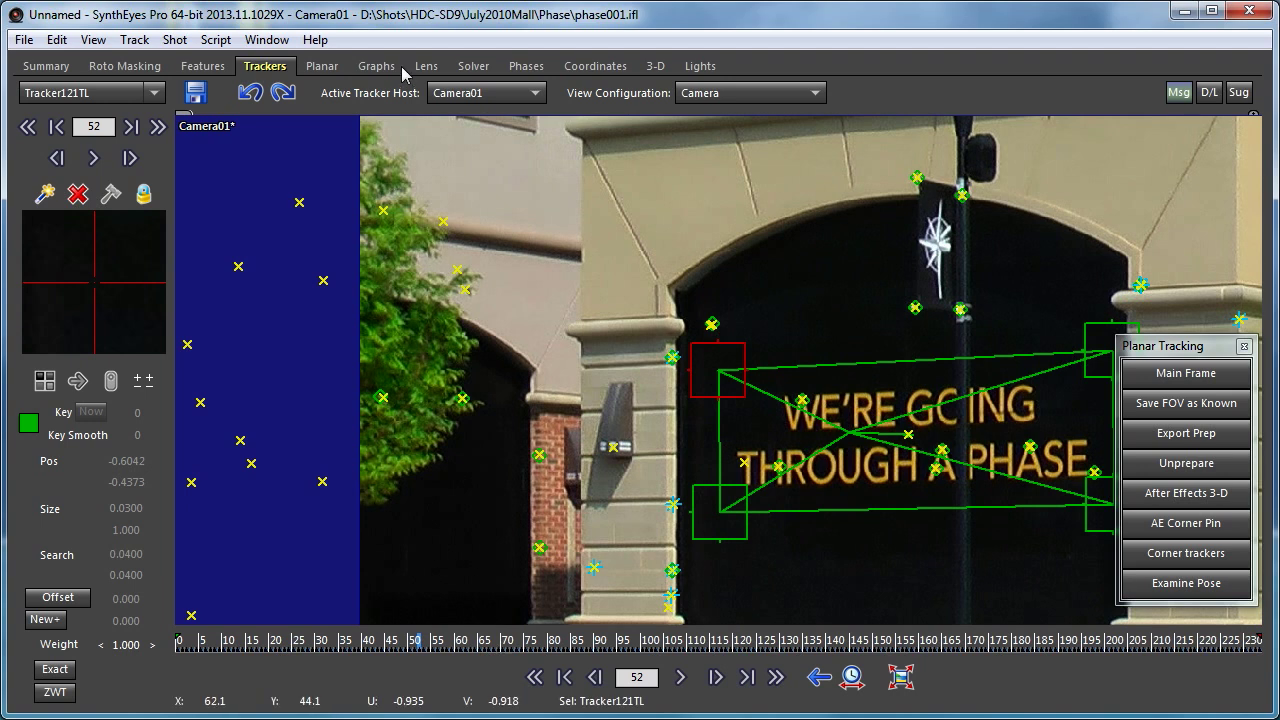
# - Re-solve the scene in Refine mode to include the new corner trackers, and accept the solve
pyautogui.click(474, 66)
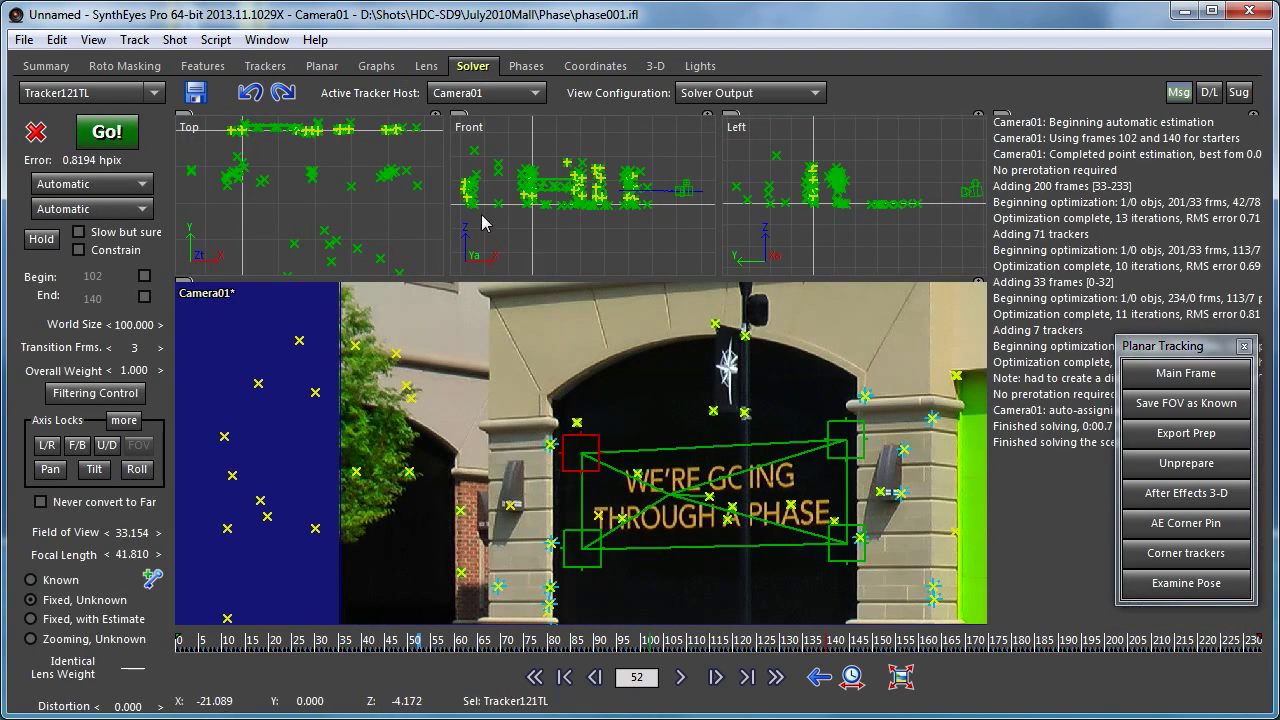
pyautogui.click(115, 185)
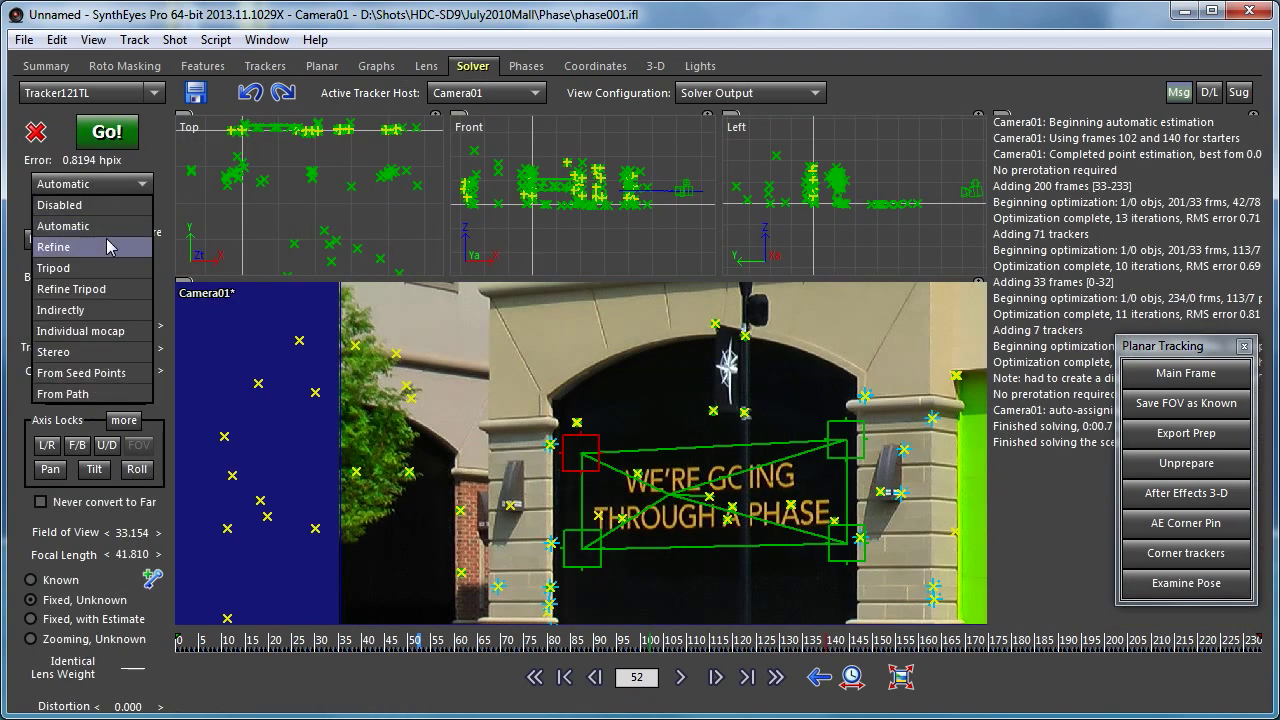
pyautogui.click(110, 249)
pyautogui.click(107, 136)
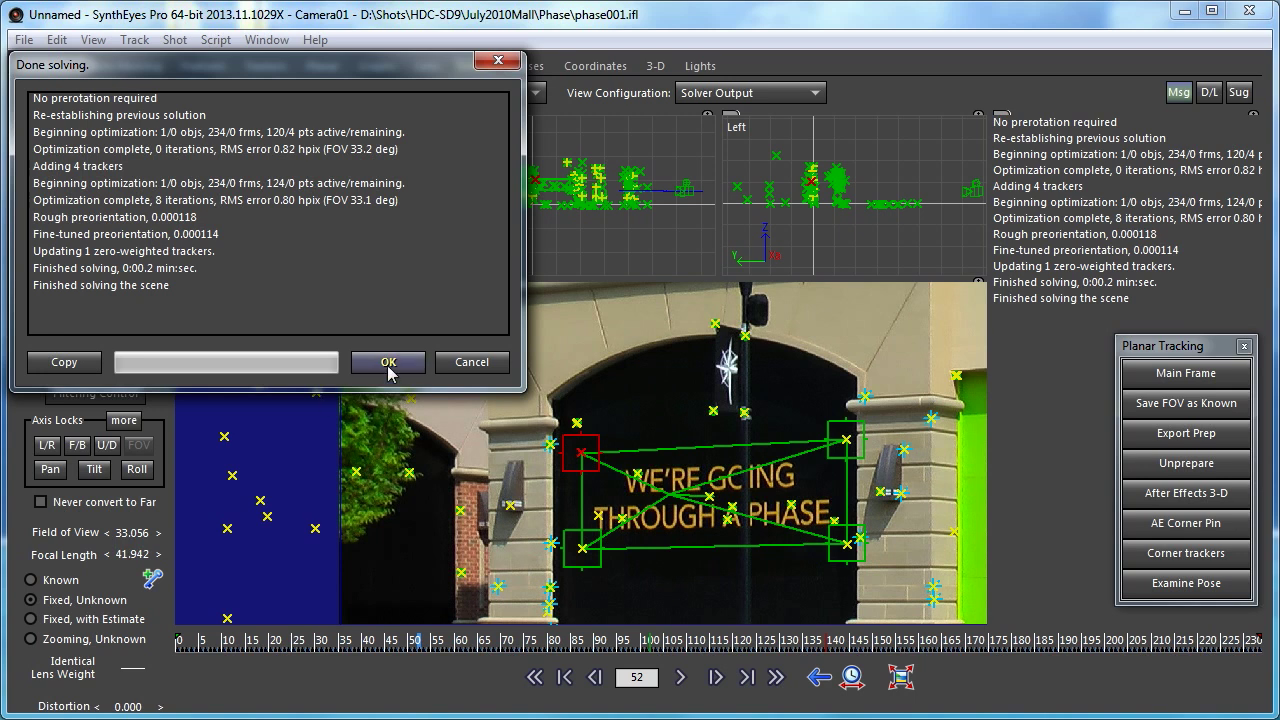
pyautogui.click(380, 364)
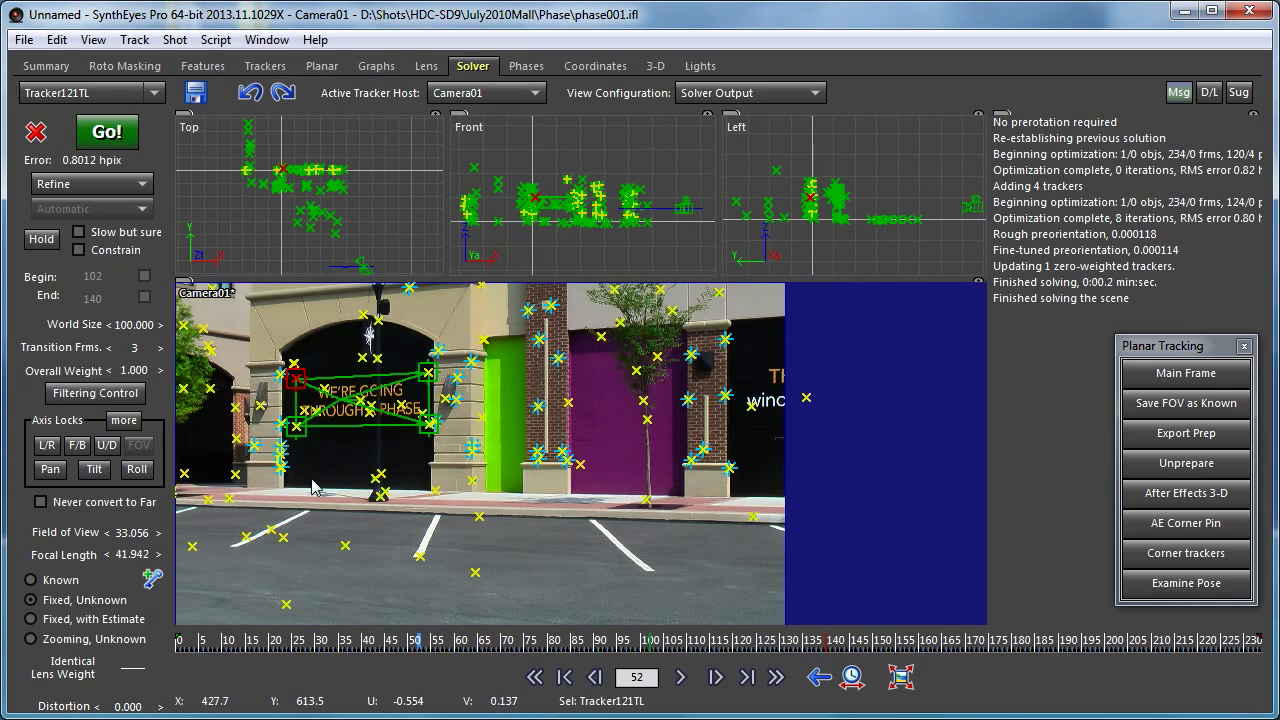